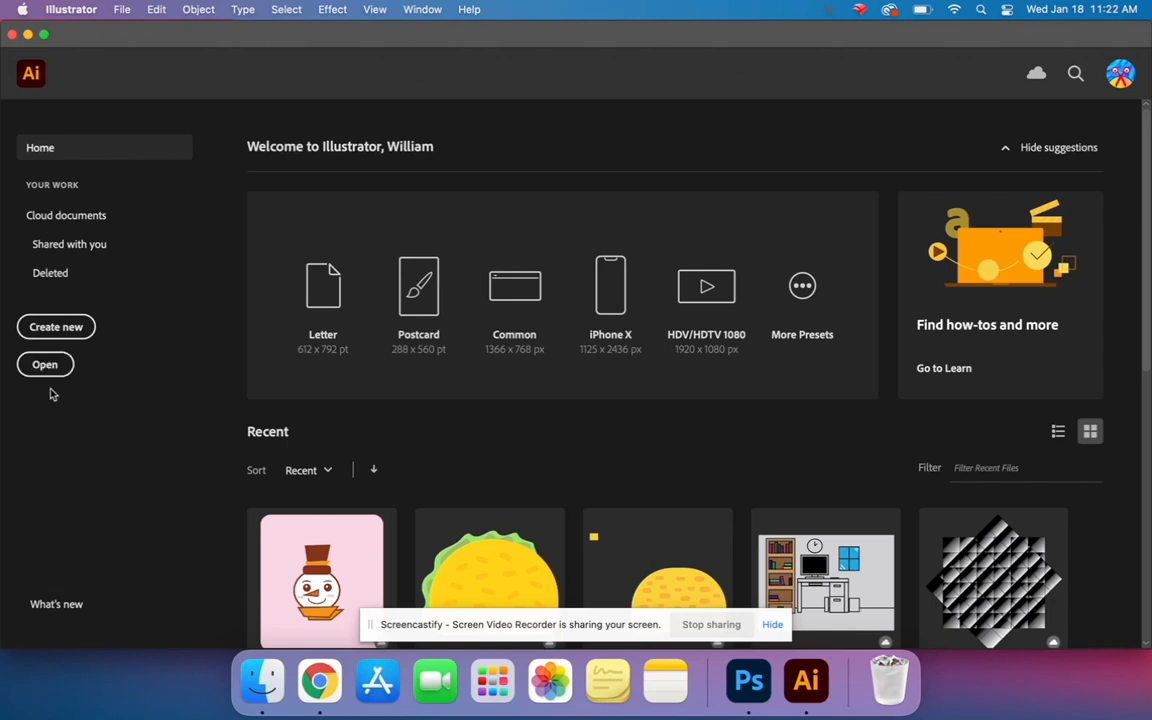
- Open 3256.jpeg from the Downloads folder and select the photo with the Selection tool
{"action": "left_click", "coordinate": [45, 365]}
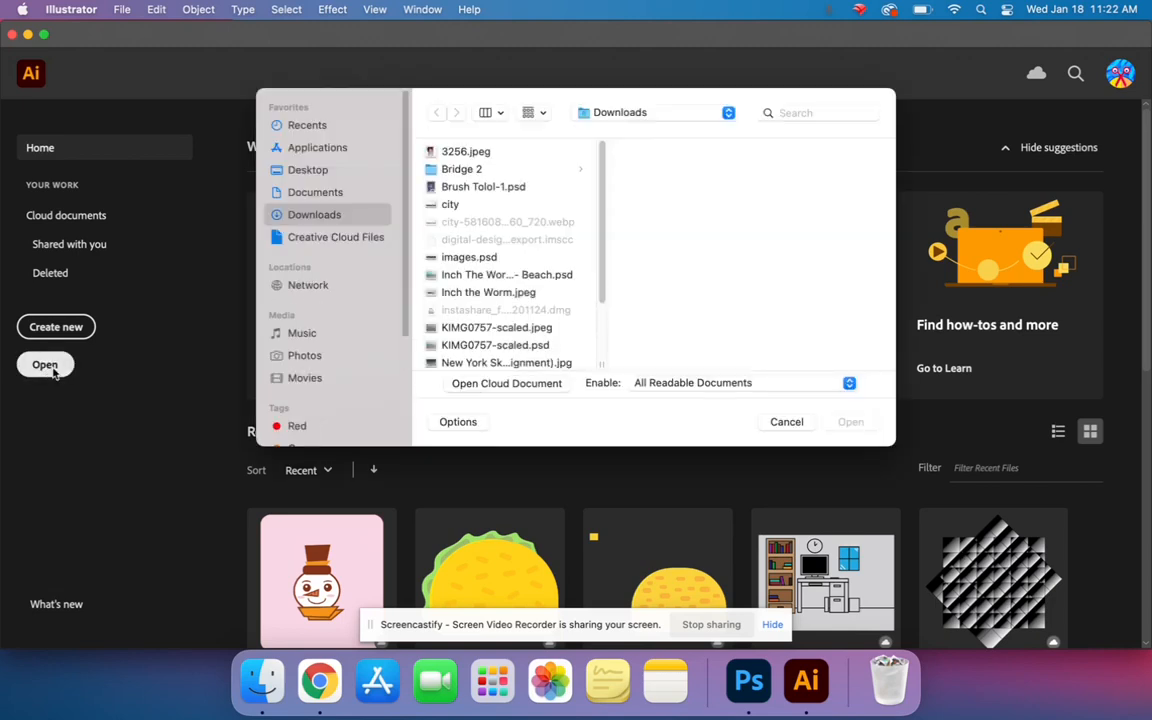
{"action": "left_click", "coordinate": [460, 152]}
{"action": "double_click", "coordinate": [462, 153]}
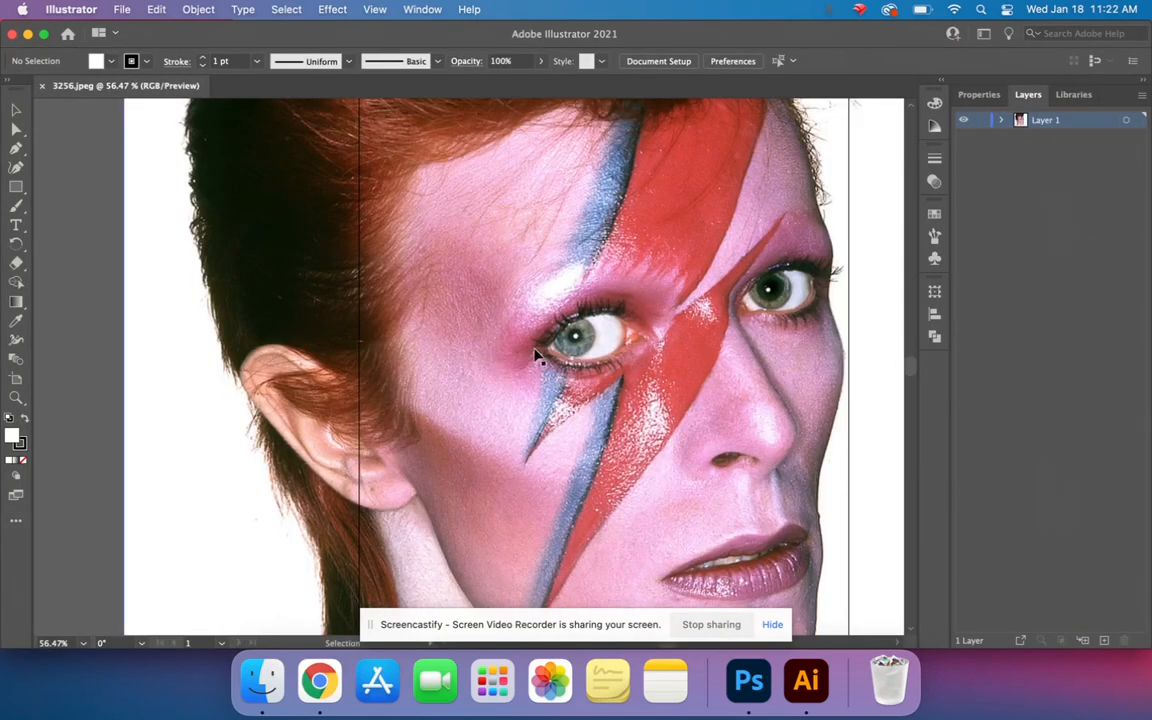
{"action": "key", "text": "super+minus"}
{"action": "key", "text": "super+minus"}
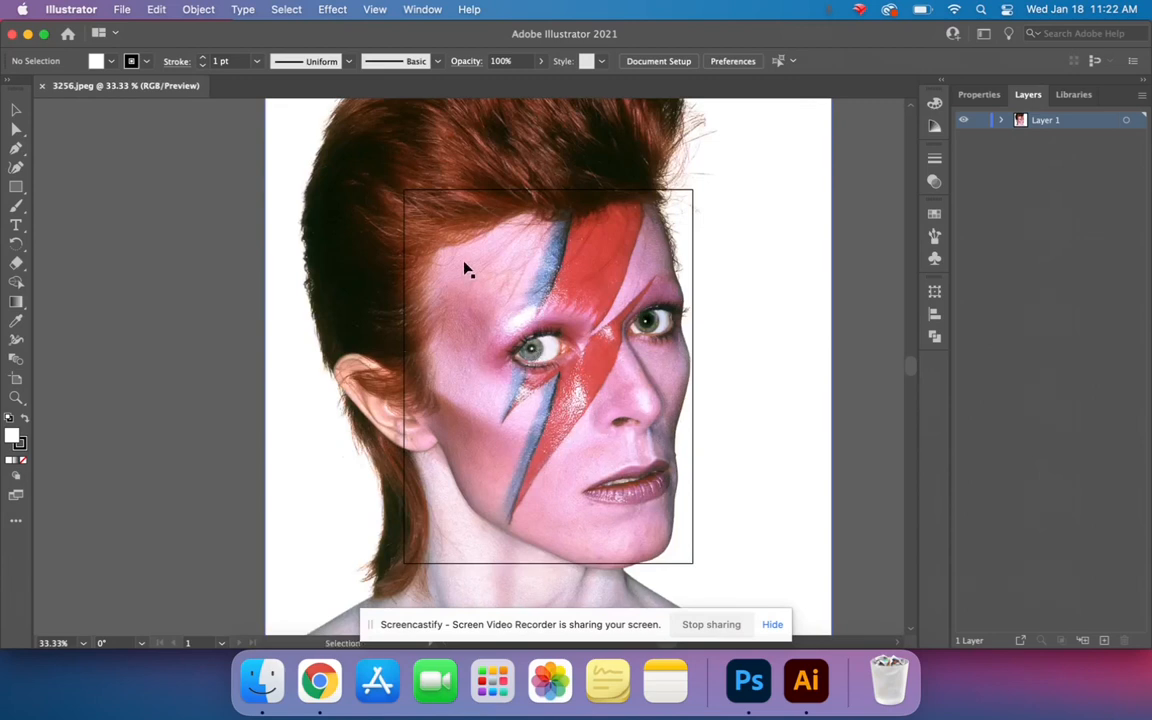
{"action": "left_click", "coordinate": [17, 115]}
{"action": "left_click", "coordinate": [335, 253]}
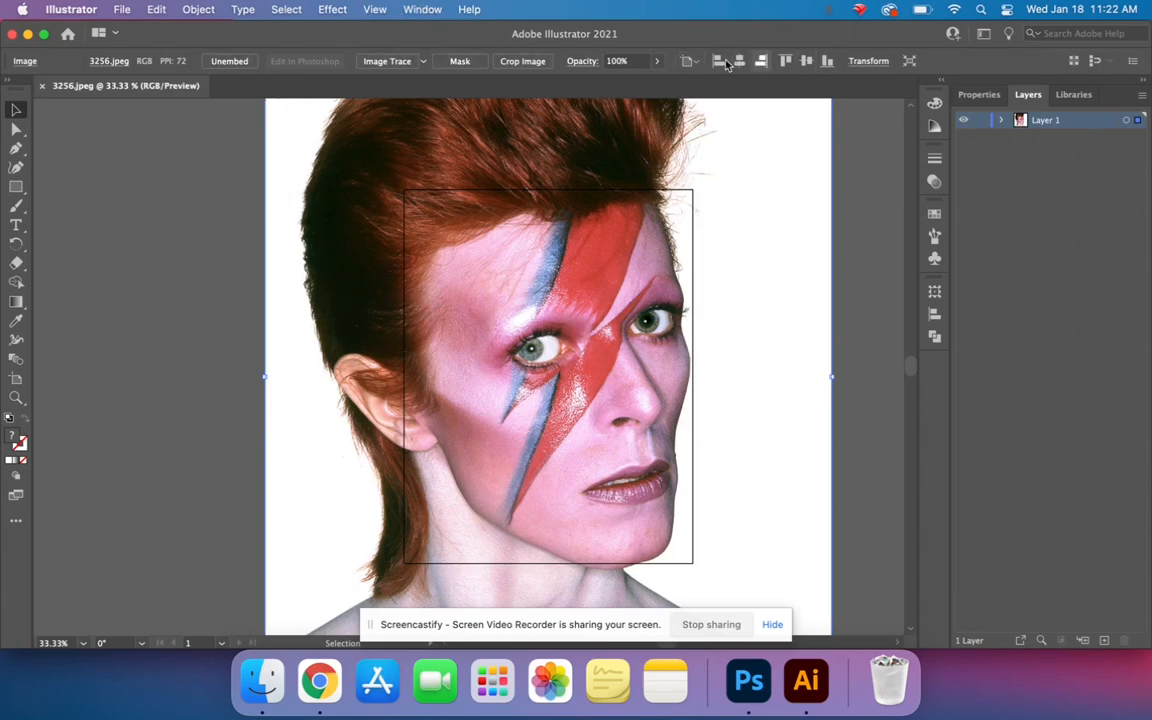
- Hide the Control bar and show it again
{"action": "left_click", "coordinate": [422, 9]}
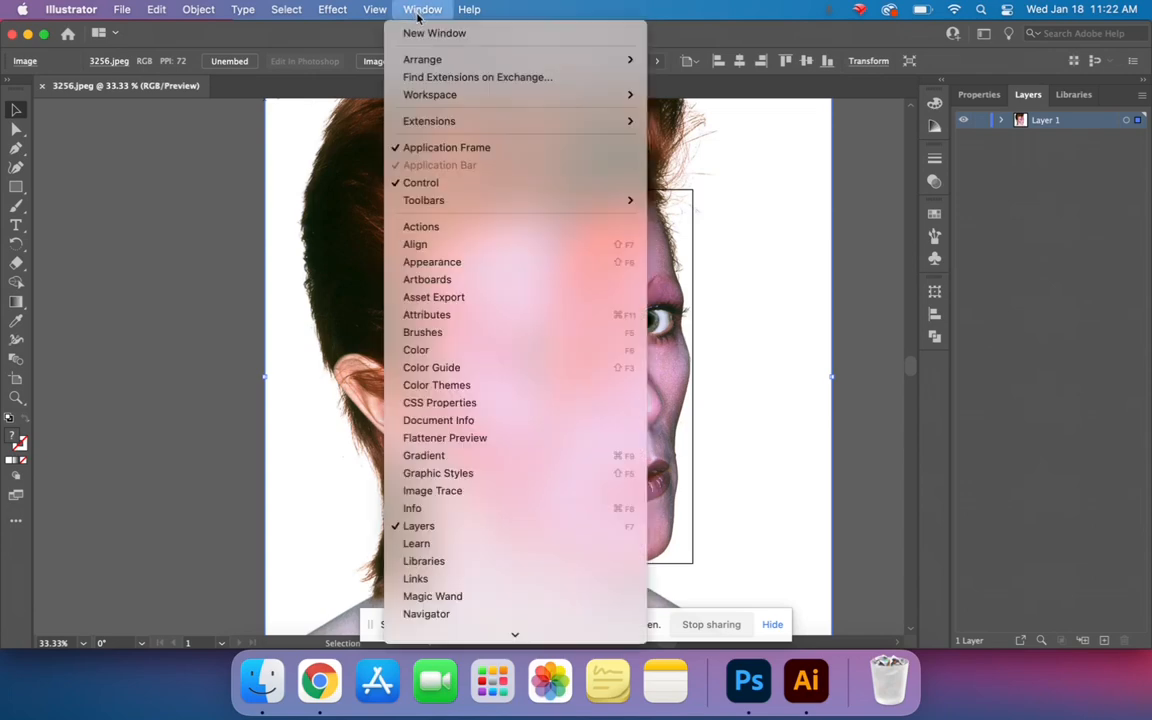
{"action": "left_click", "coordinate": [421, 183]}
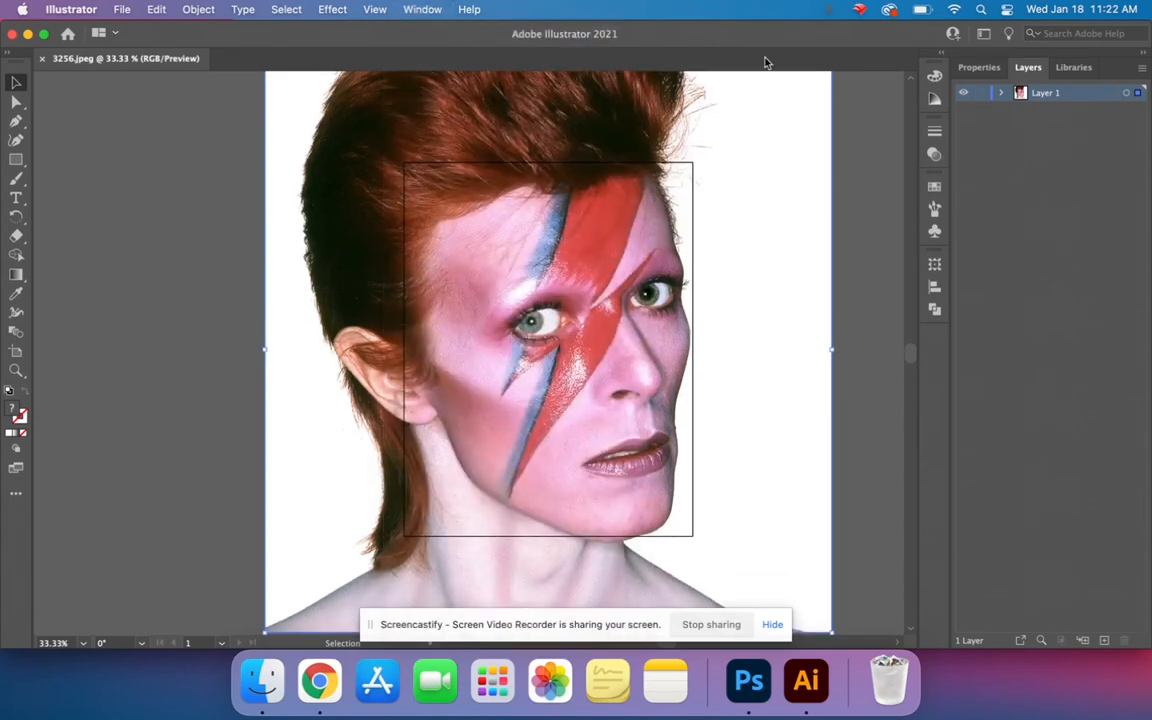
{"action": "left_click", "coordinate": [423, 9]}
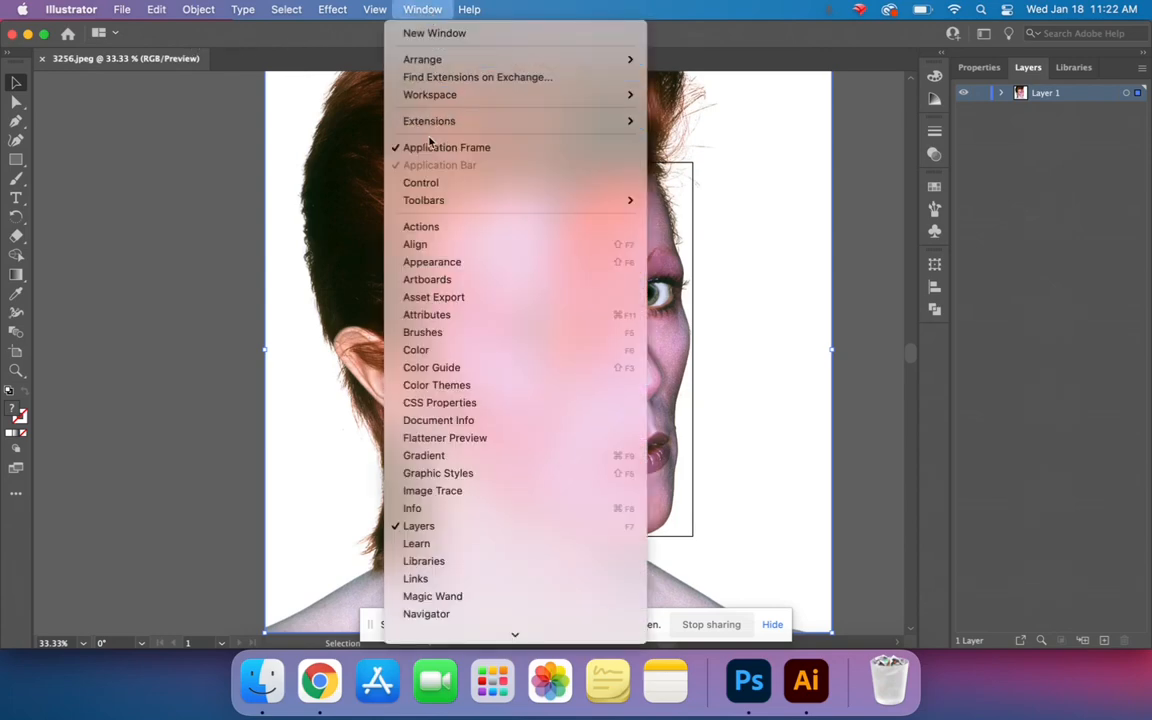
{"action": "left_click", "coordinate": [440, 184]}
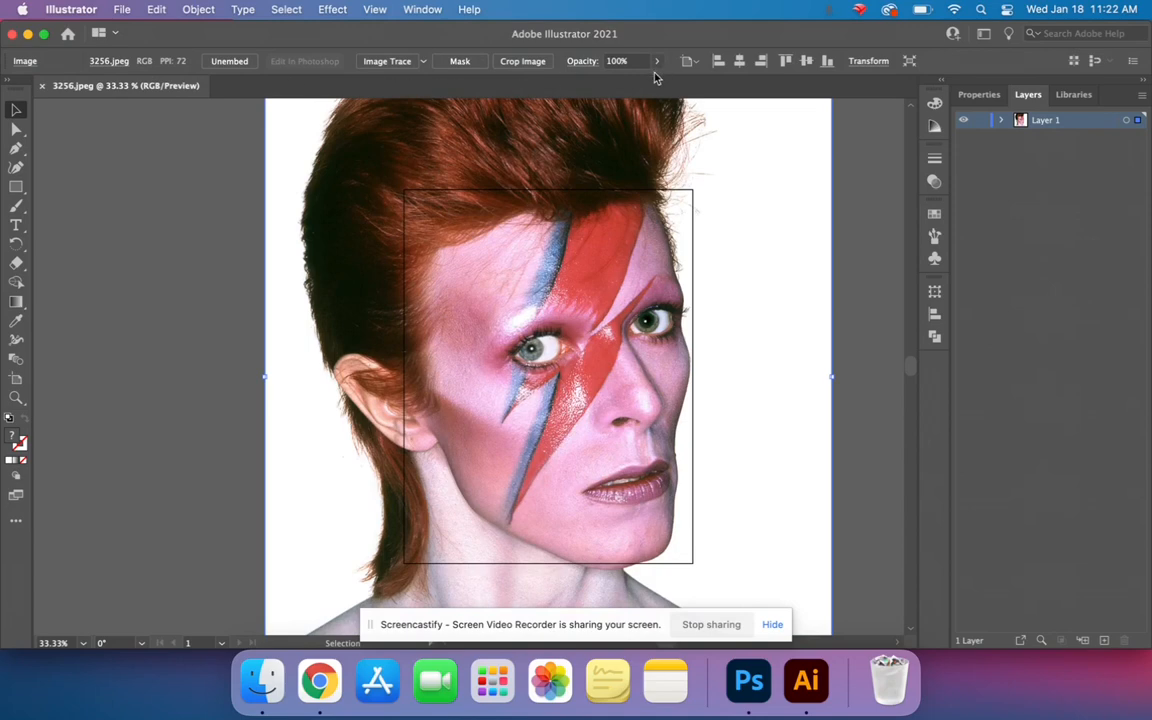
- Trace the photo with the default Image Trace preset and expand the tracing into editable paths
{"action": "left_click", "coordinate": [388, 61]}
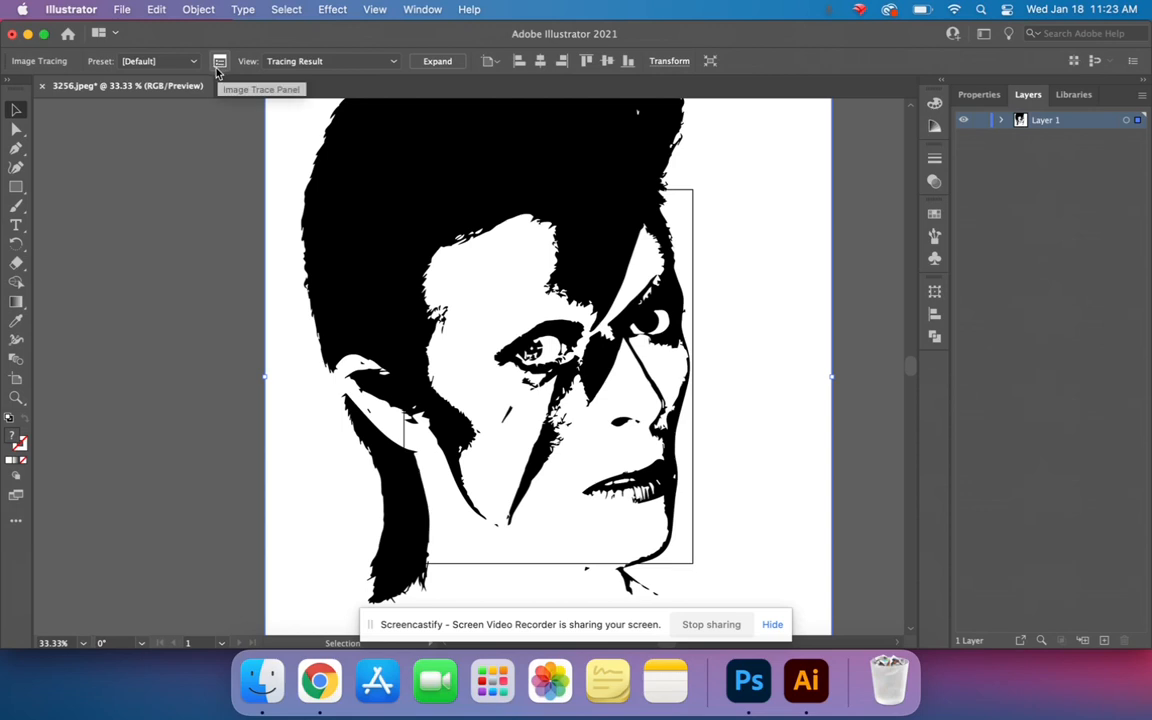
{"action": "left_click", "coordinate": [435, 61]}
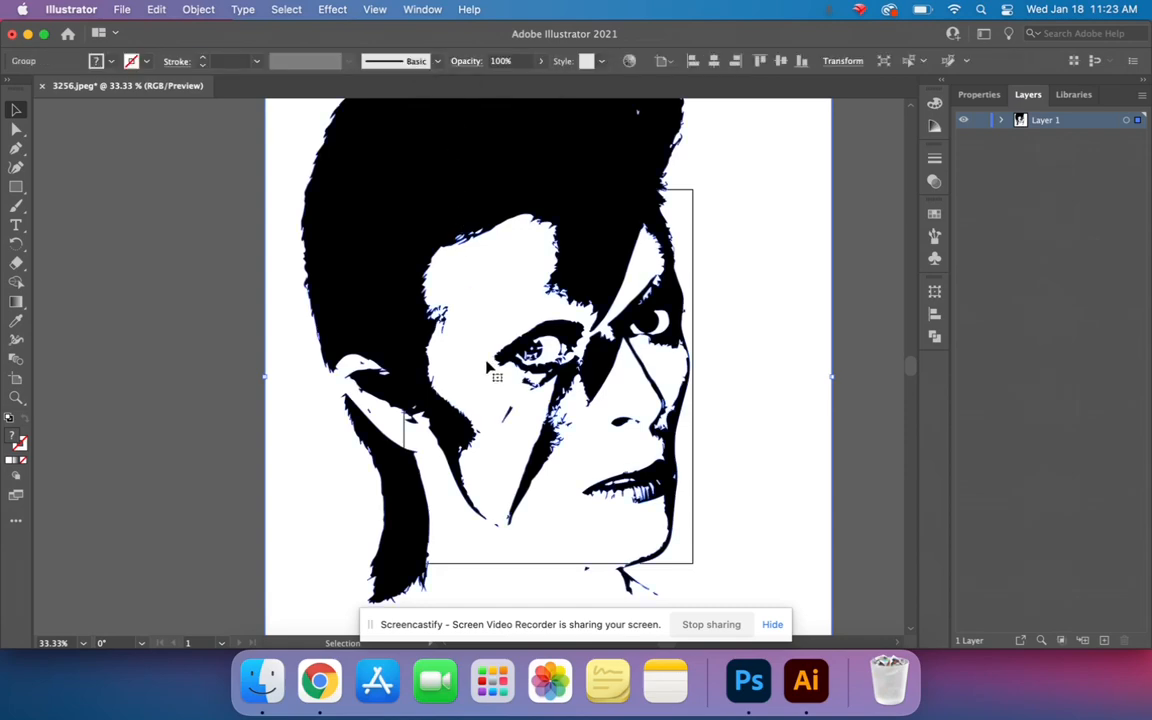
{"action": "scroll", "coordinate": [520, 358], "scroll_direction": "up", "scroll_amount": 6}
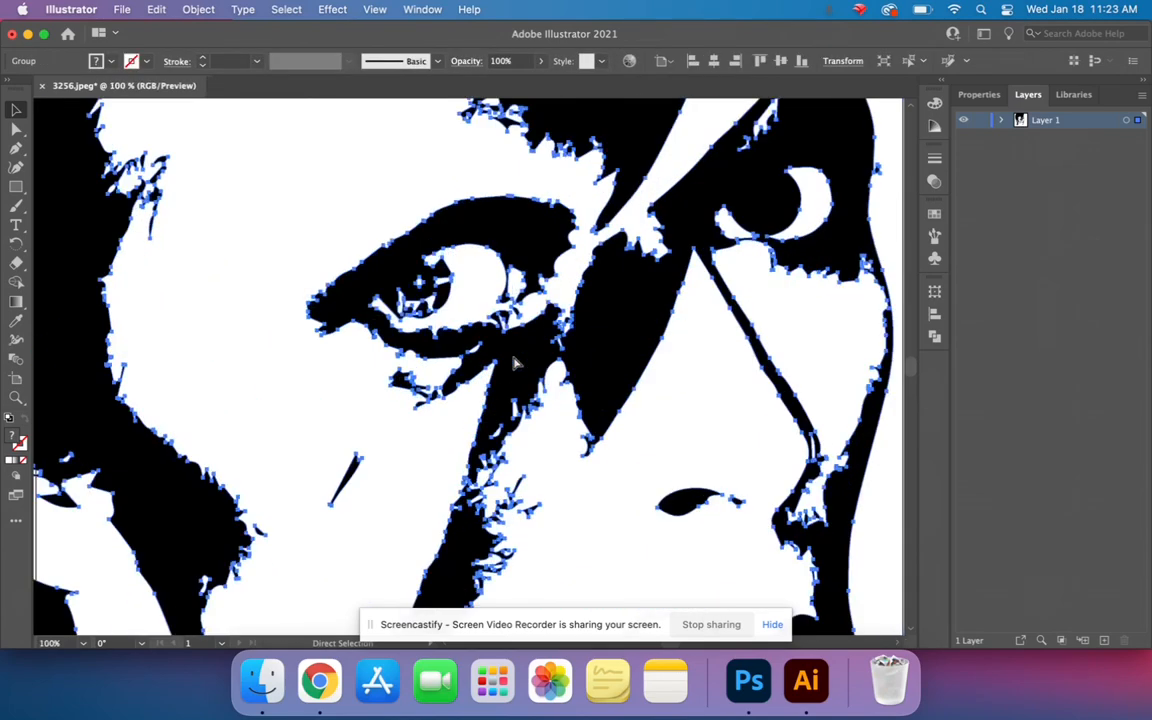
{"action": "left_click_drag", "start_coordinate": [526, 345], "coordinate": [416, 540]}
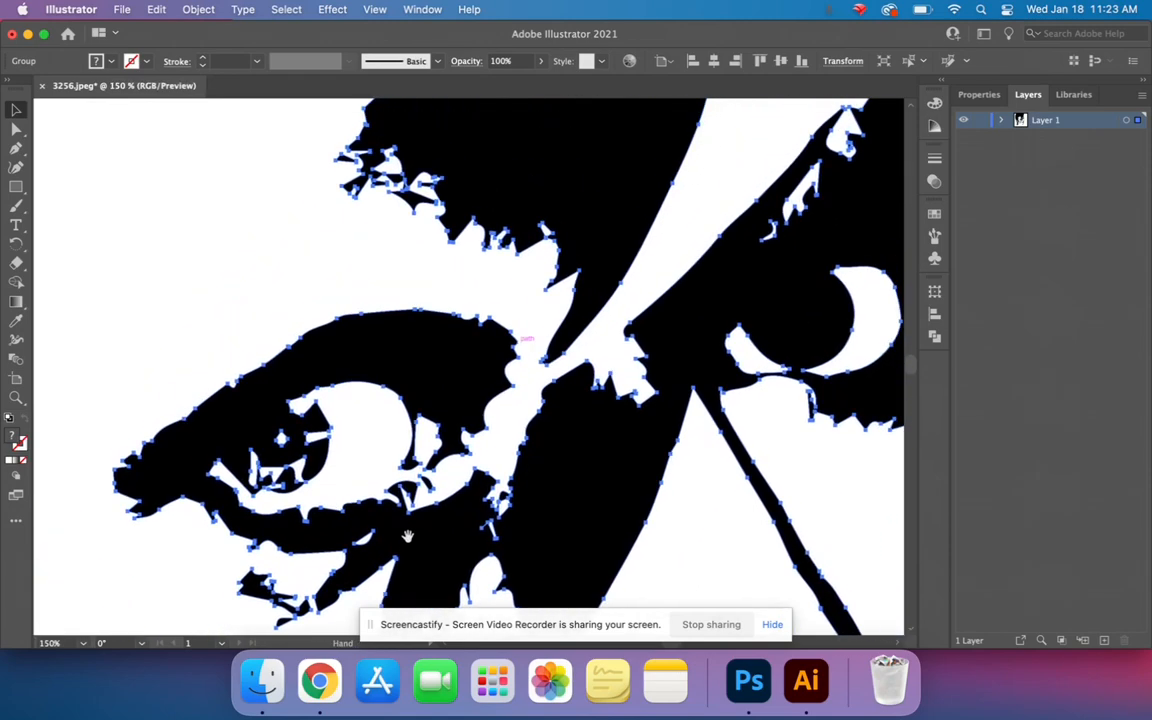
- Try removing an anchor point from the jagged hair edge above the eye with the Pen tool, and undo it
{"action": "key", "text": "p"}
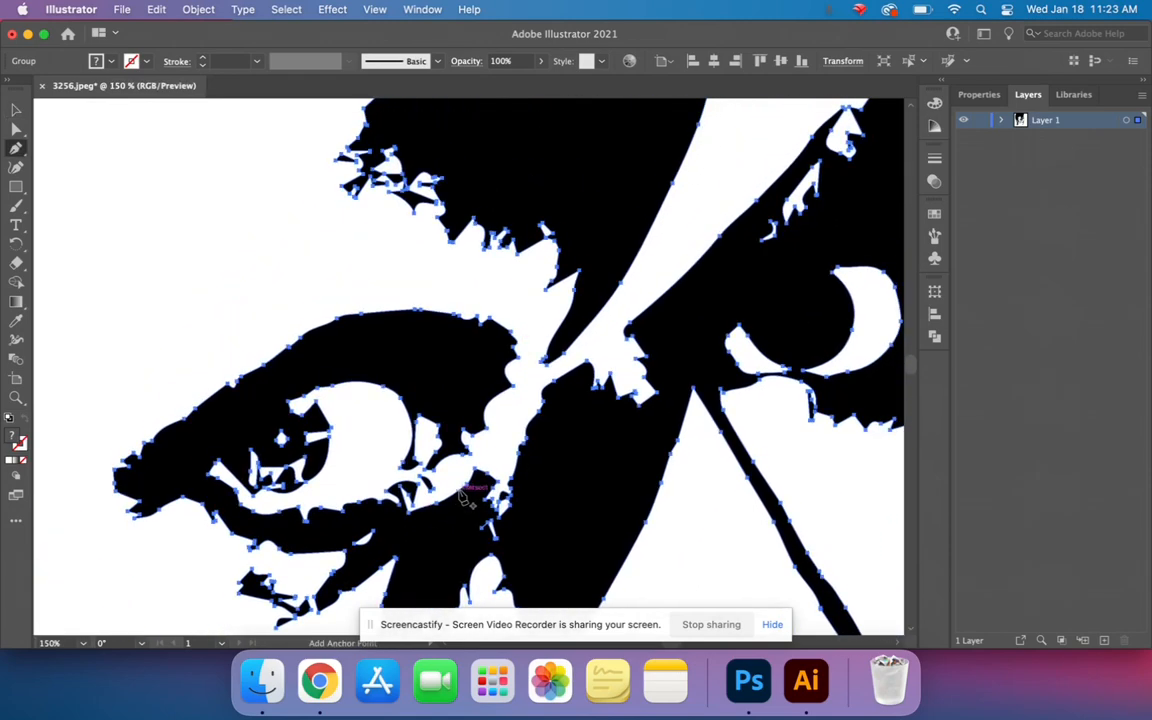
{"action": "left_click", "coordinate": [451, 240]}
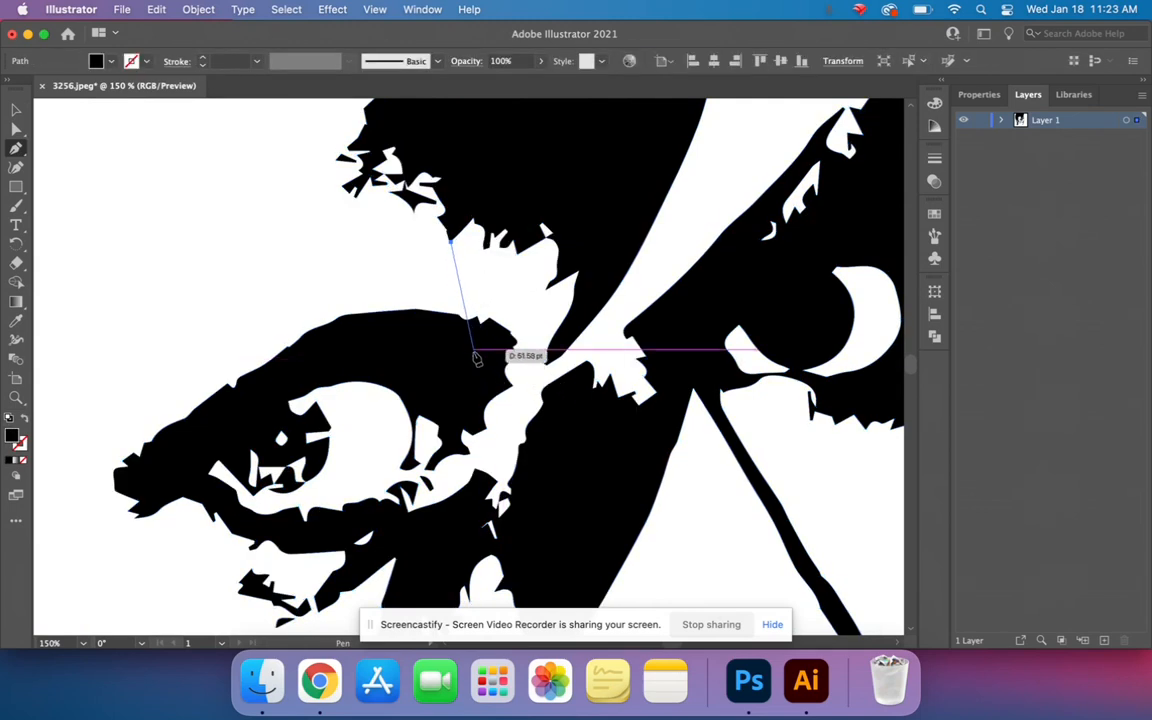
{"action": "key", "text": "super+z"}
- Try removing the anchor point at the tip of a small curved black spur on the traced face, and undo the removal
{"action": "left_click_drag", "start_coordinate": [457, 362], "coordinate": [446, 196]}
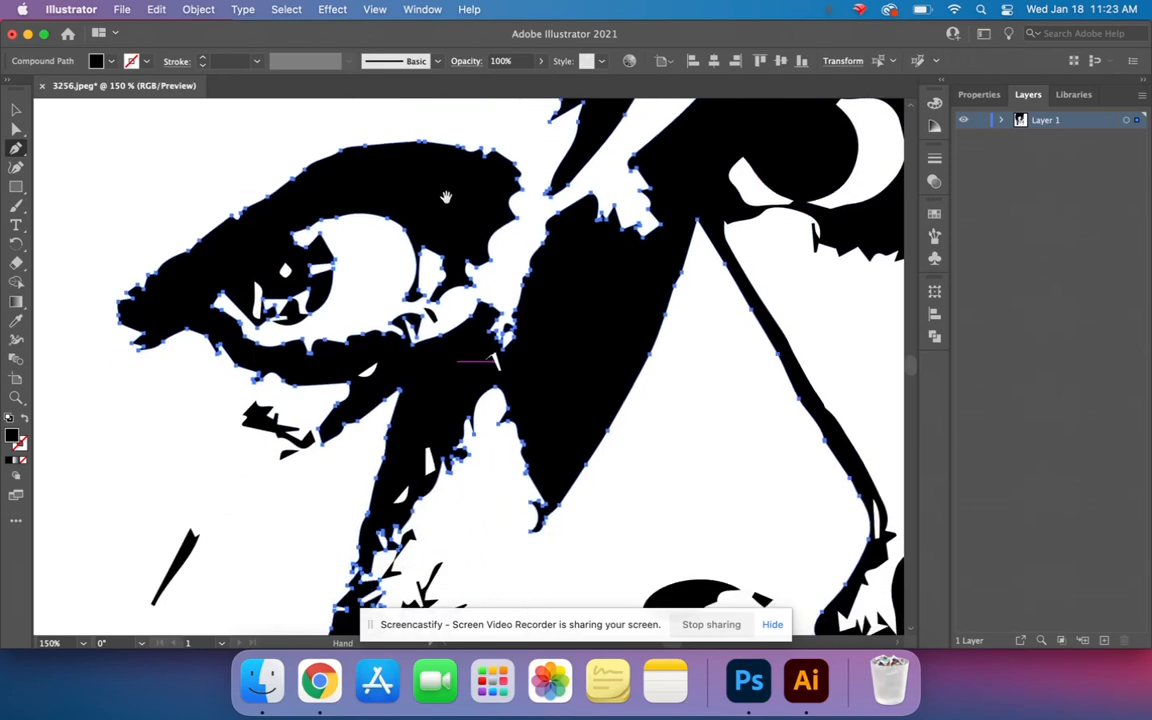
{"action": "left_click_drag", "start_coordinate": [423, 396], "coordinate": [391, 243]}
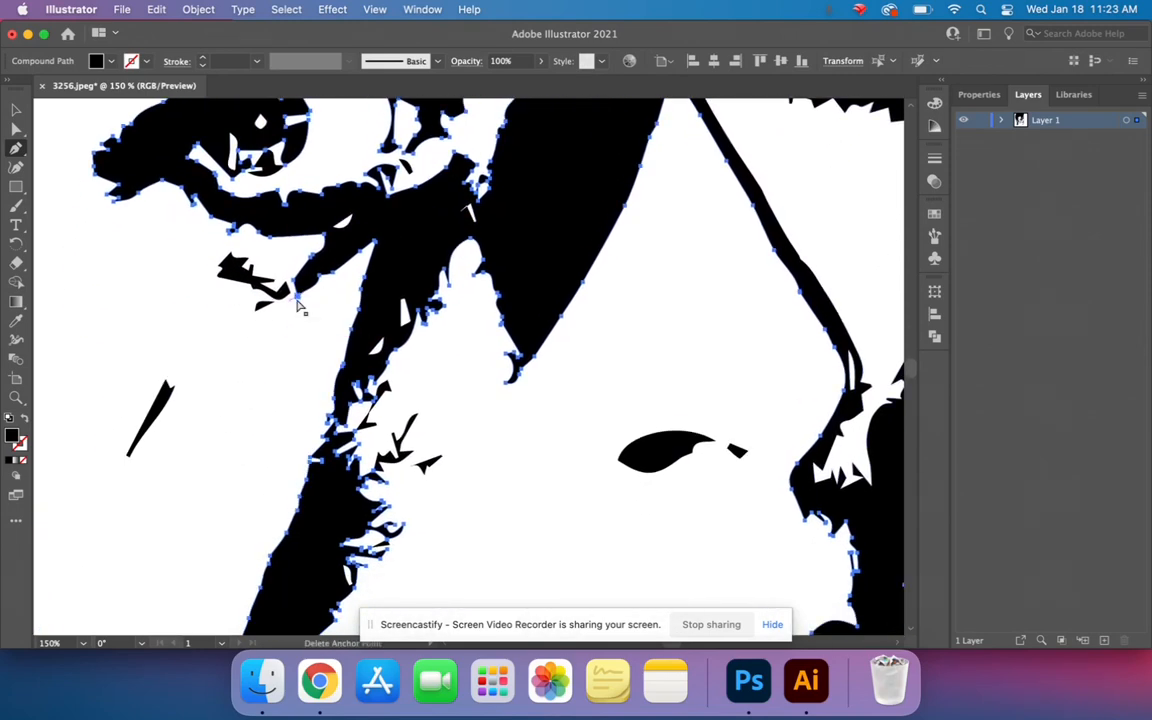
{"action": "key", "text": "super+equal"}
{"action": "key", "text": "super+equal"}
{"action": "key", "text": "super+equal"}
{"action": "left_click_drag", "start_coordinate": [270, 311], "coordinate": [512, 238]}
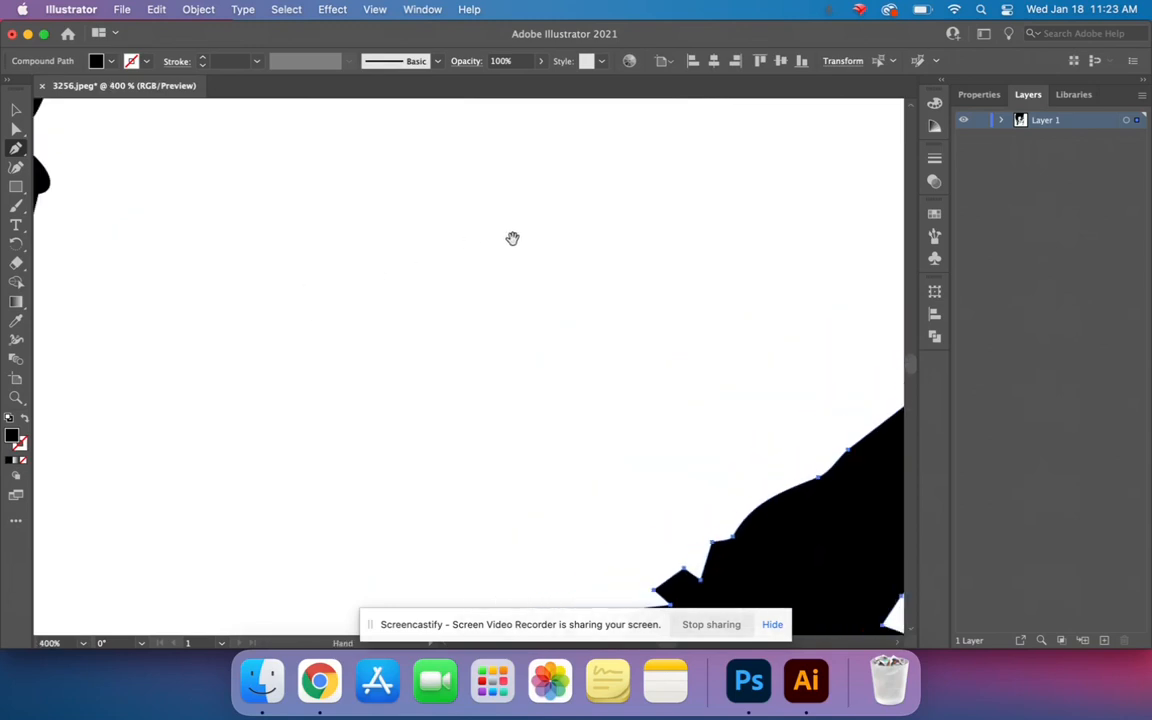
{"action": "left_click_drag", "start_coordinate": [223, 338], "coordinate": [525, 145]}
{"action": "left_click_drag", "start_coordinate": [438, 261], "coordinate": [446, 466]}
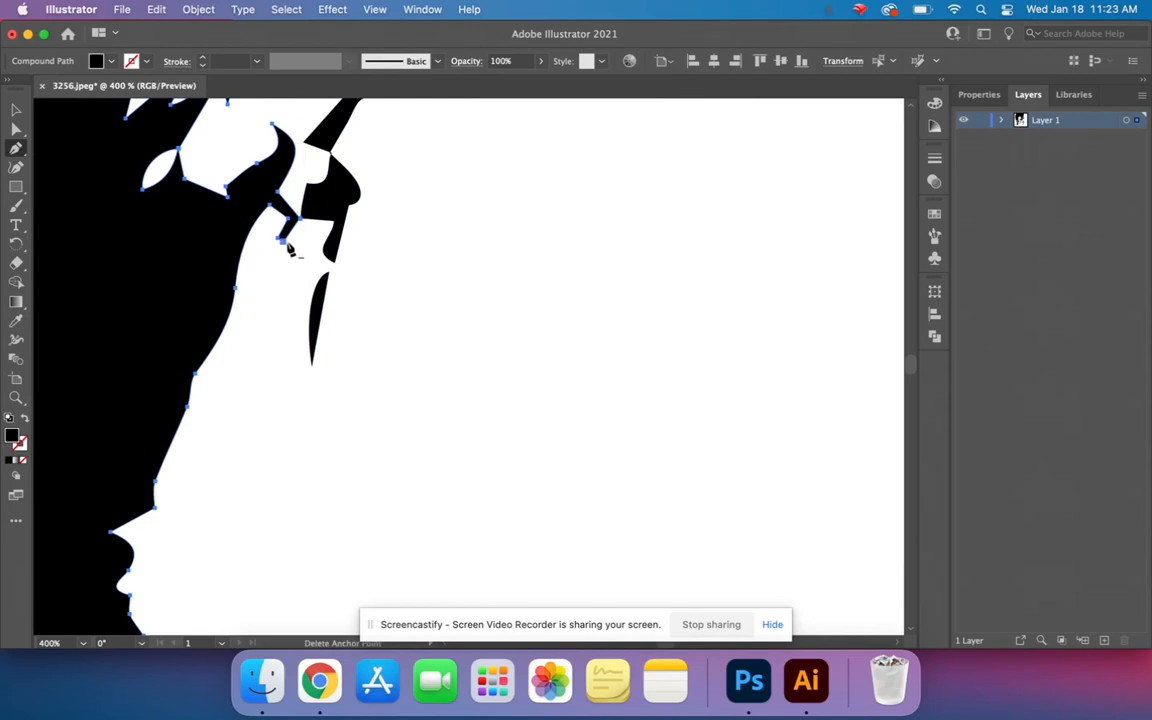
{"action": "left_click", "coordinate": [273, 127]}
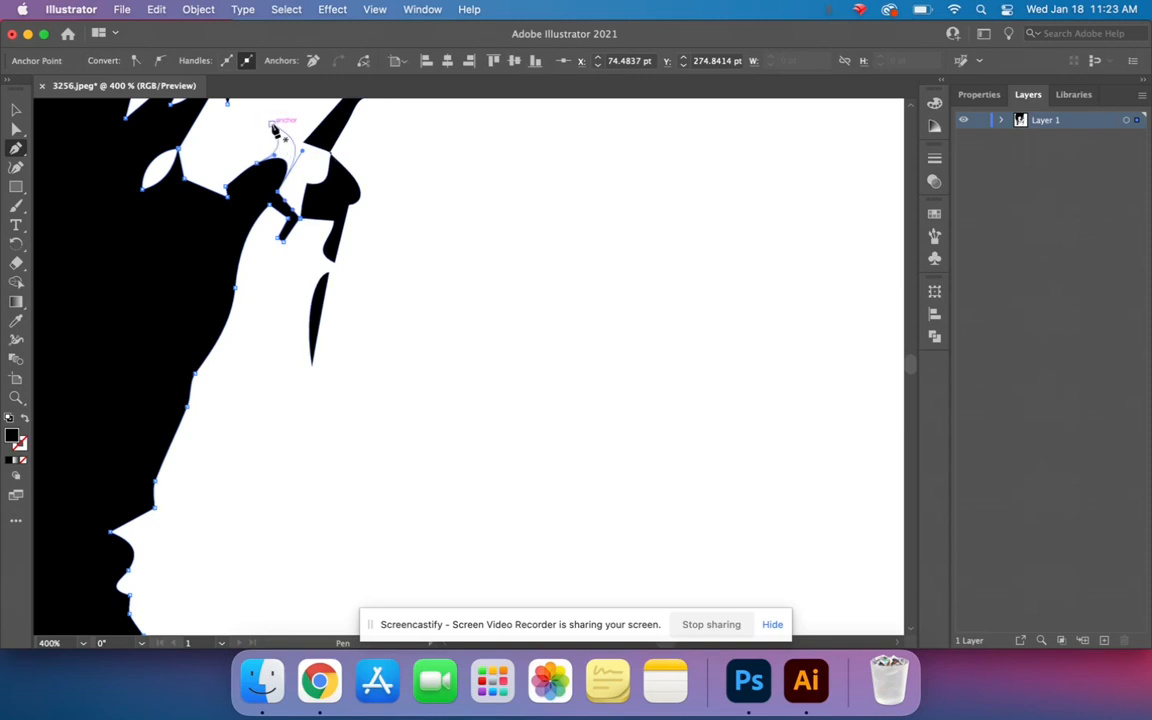
{"action": "key", "text": "super+z"}
{"action": "key", "text": "super+z"}
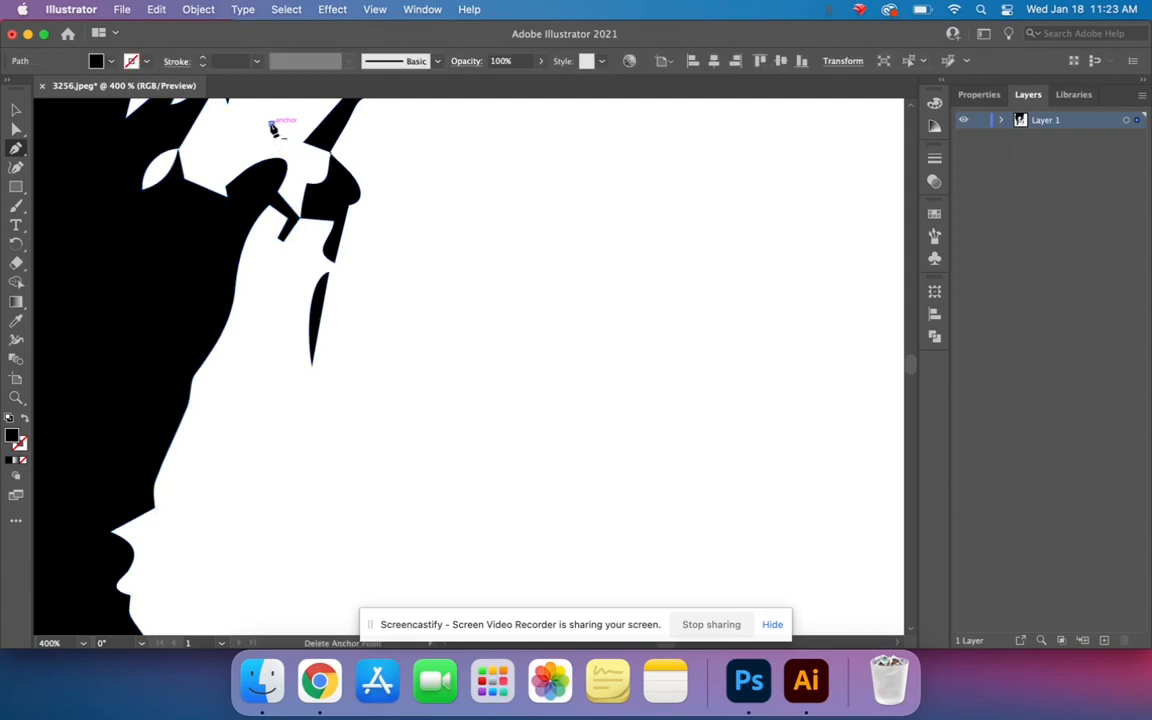
{"action": "key", "text": "super+z"}
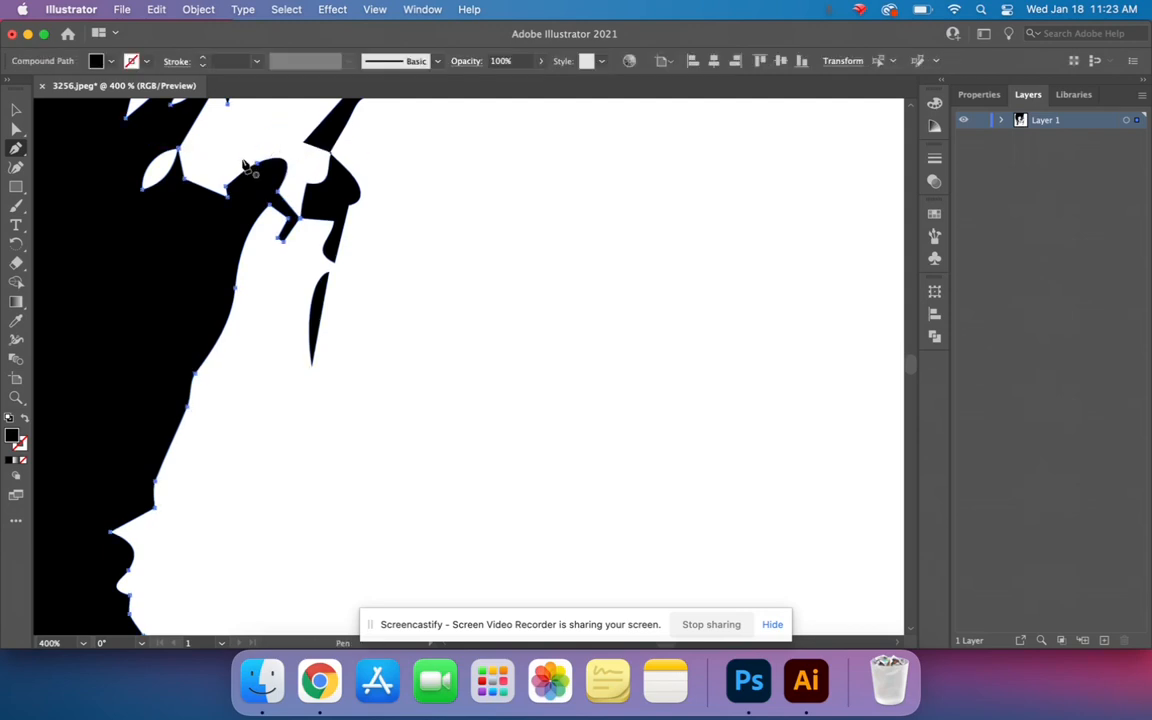
- Try removing the spur's tip anchor again, and undo everything back to the original untraced photo
{"action": "left_click", "coordinate": [272, 127]}
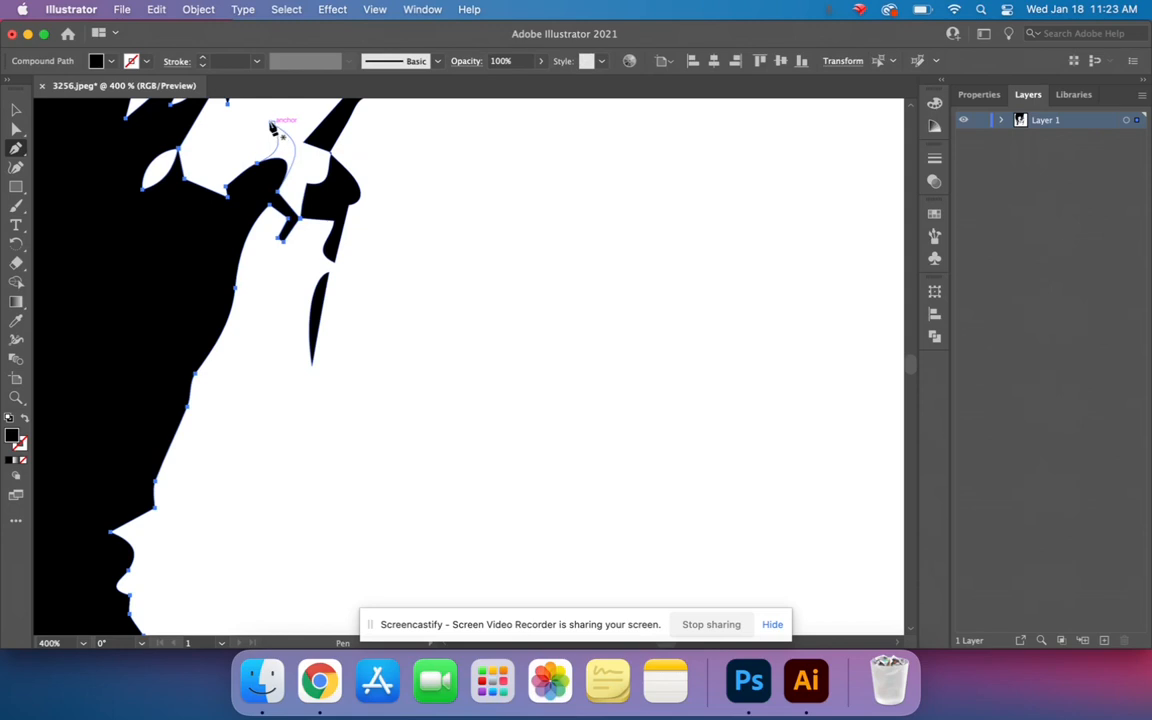
{"action": "left_click", "coordinate": [272, 126], "text": "super"}
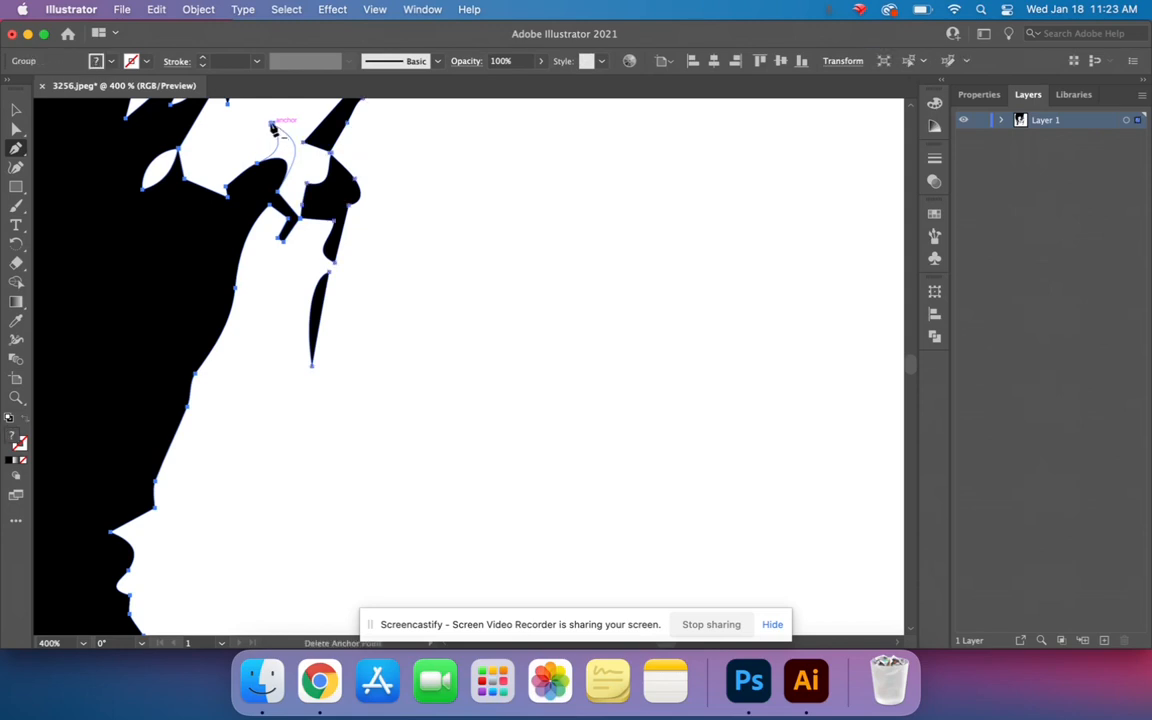
{"action": "left_click", "coordinate": [272, 126]}
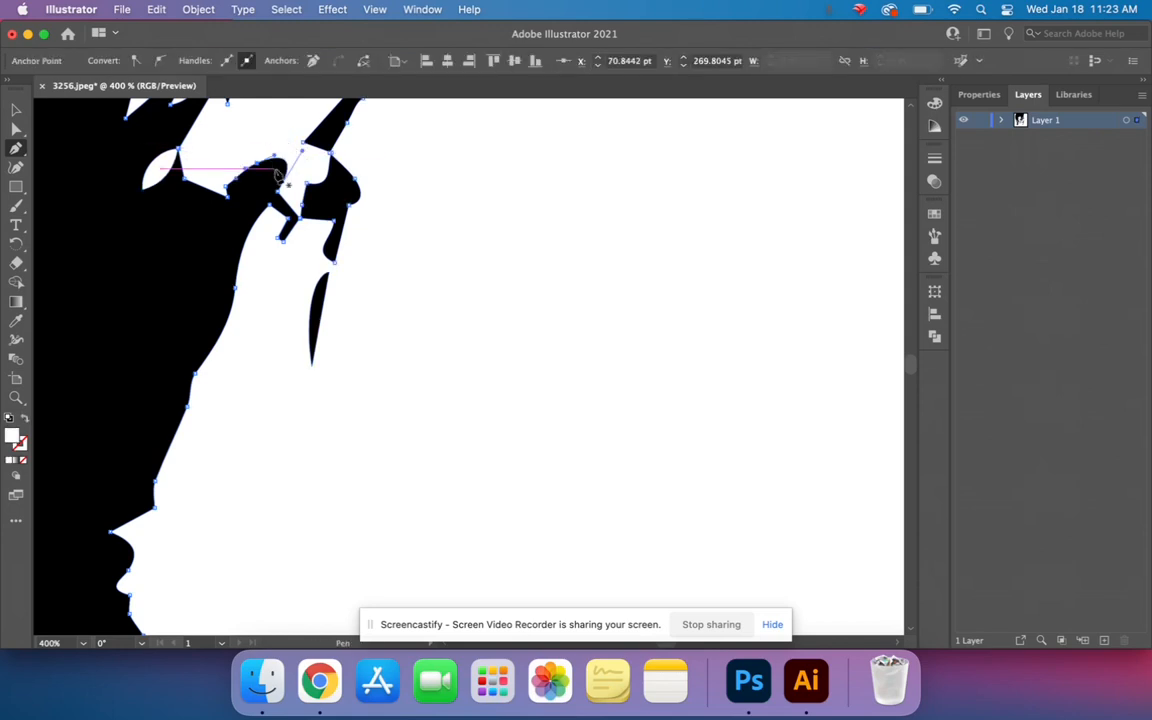
{"action": "key", "text": "super+z"}
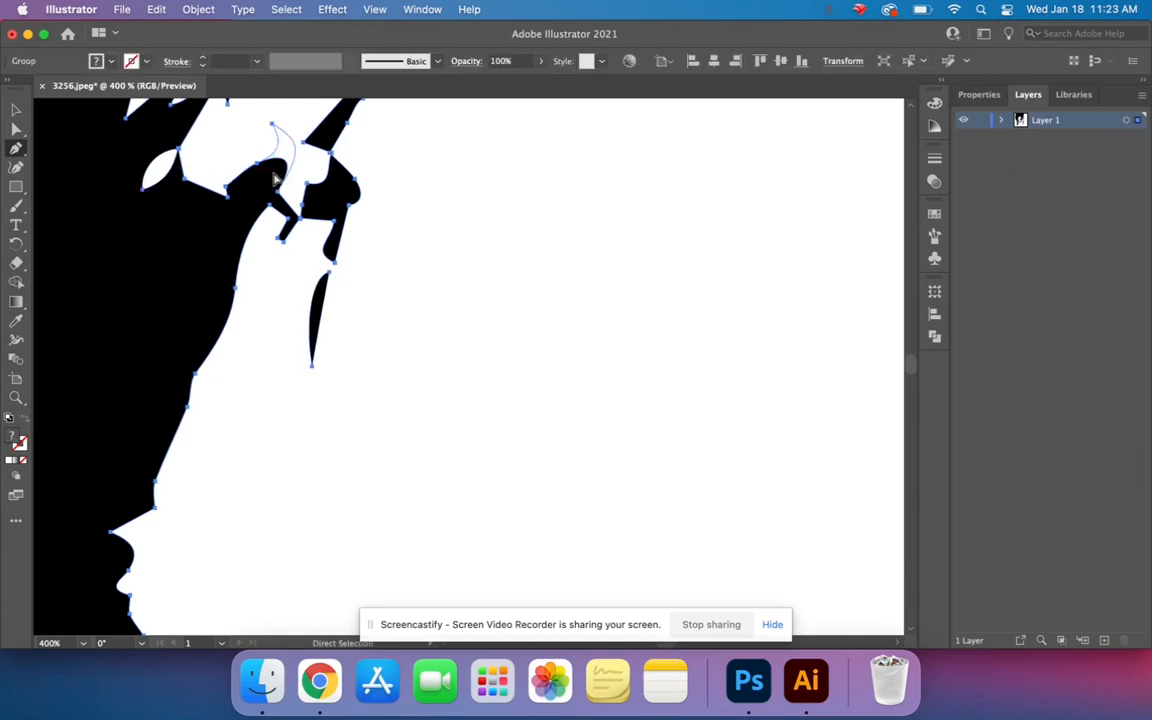
{"action": "key", "text": "super+z"}
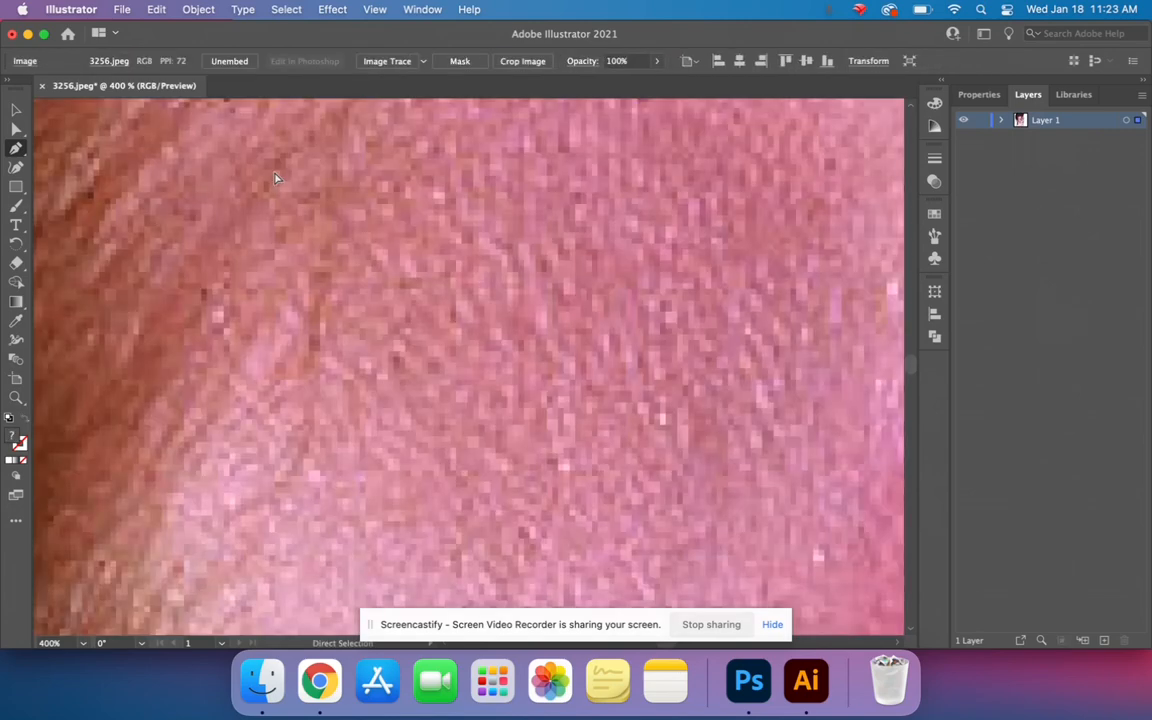
- Switch to the Selection tool and trace the whole photo with the default Image Trace preset
{"action": "key", "text": "super+minus"}
{"action": "key", "text": "super+minus"}
{"action": "key", "text": "super+minus"}
{"action": "key", "text": "super+minus"}
{"action": "key", "text": "super+minus"}
{"action": "key", "text": "super+minus"}
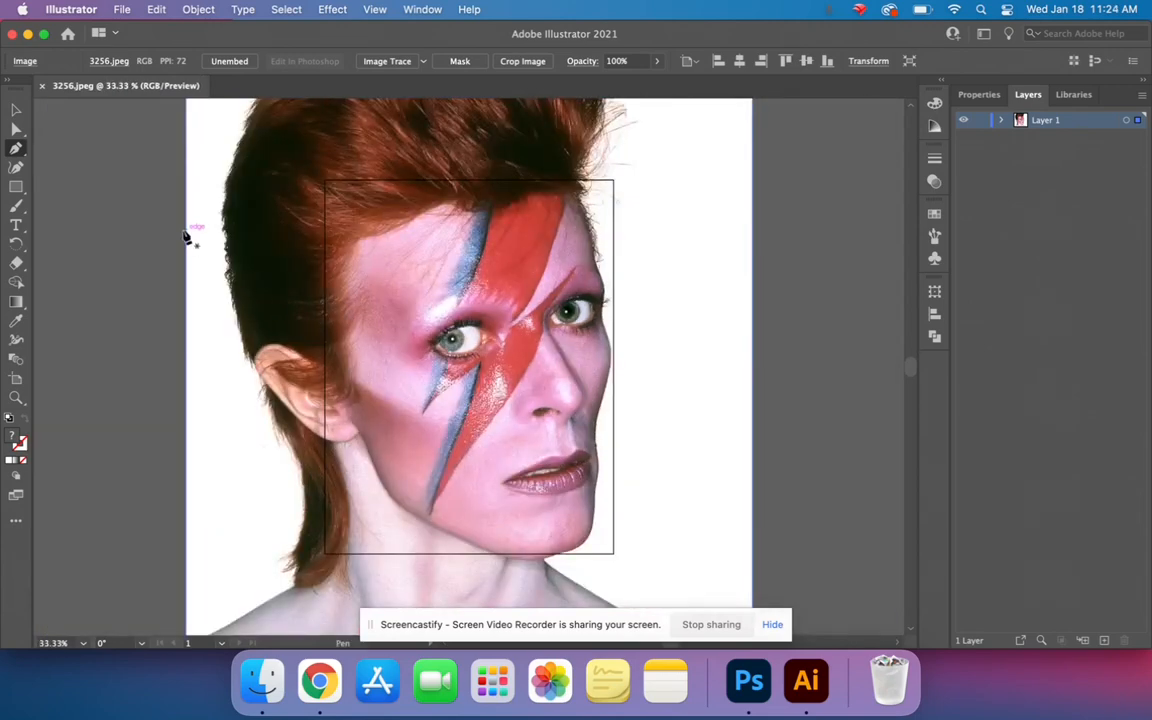
{"action": "key", "text": "v"}
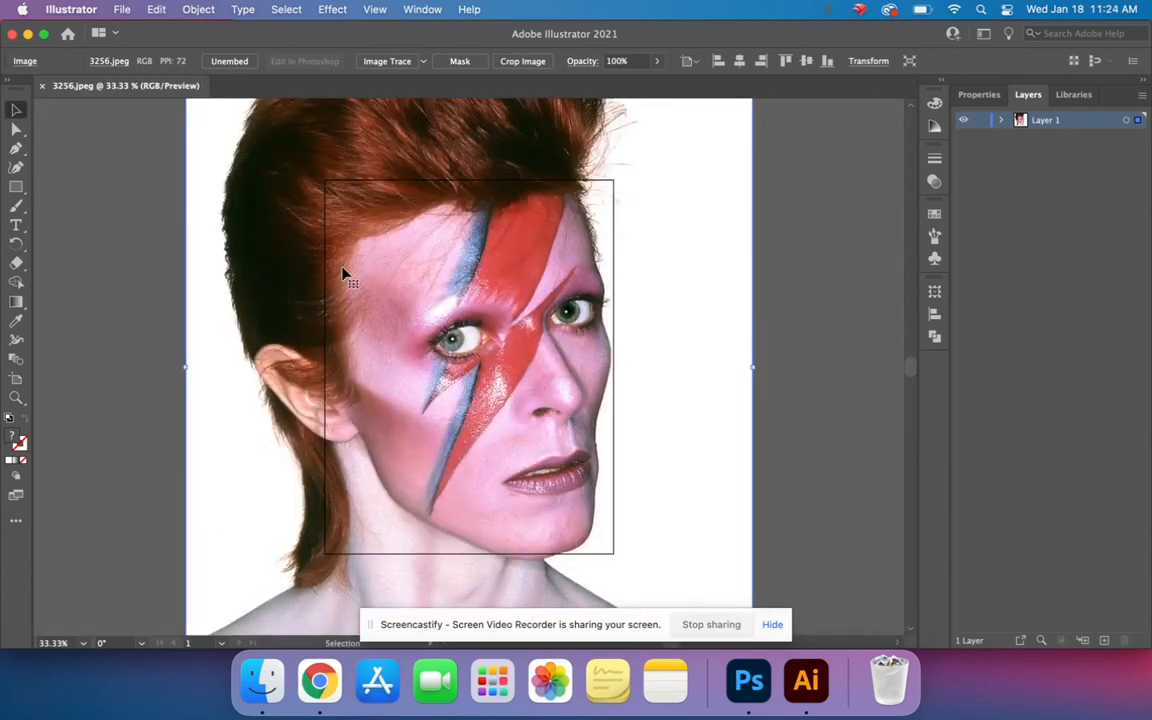
{"action": "left_click", "coordinate": [385, 61]}
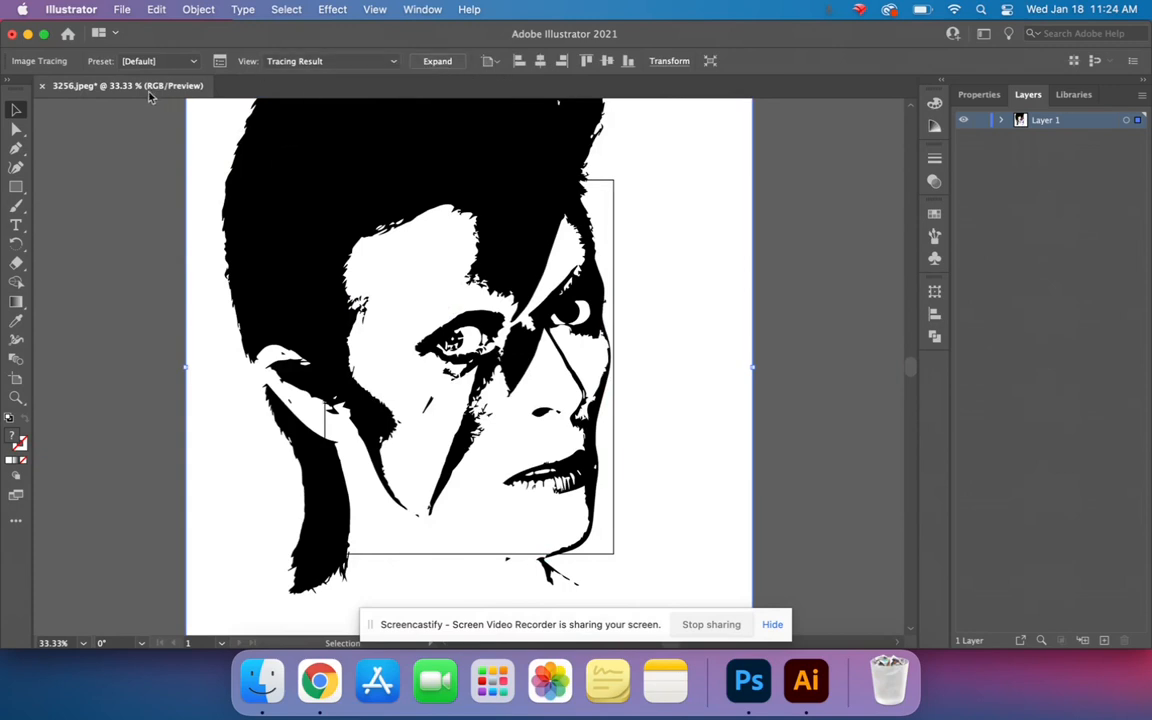
- Enable Ignore White in the advanced Image Trace options and expand the tracing into paths
{"action": "left_click", "coordinate": [219, 61]}
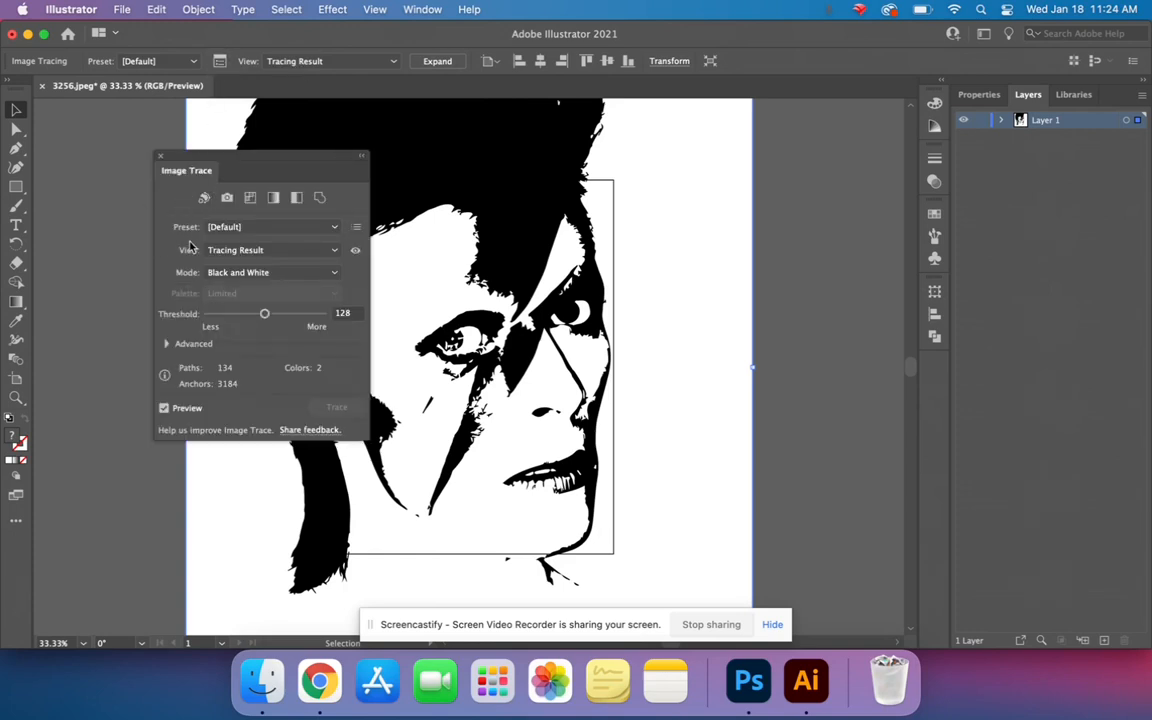
{"action": "left_click", "coordinate": [166, 344]}
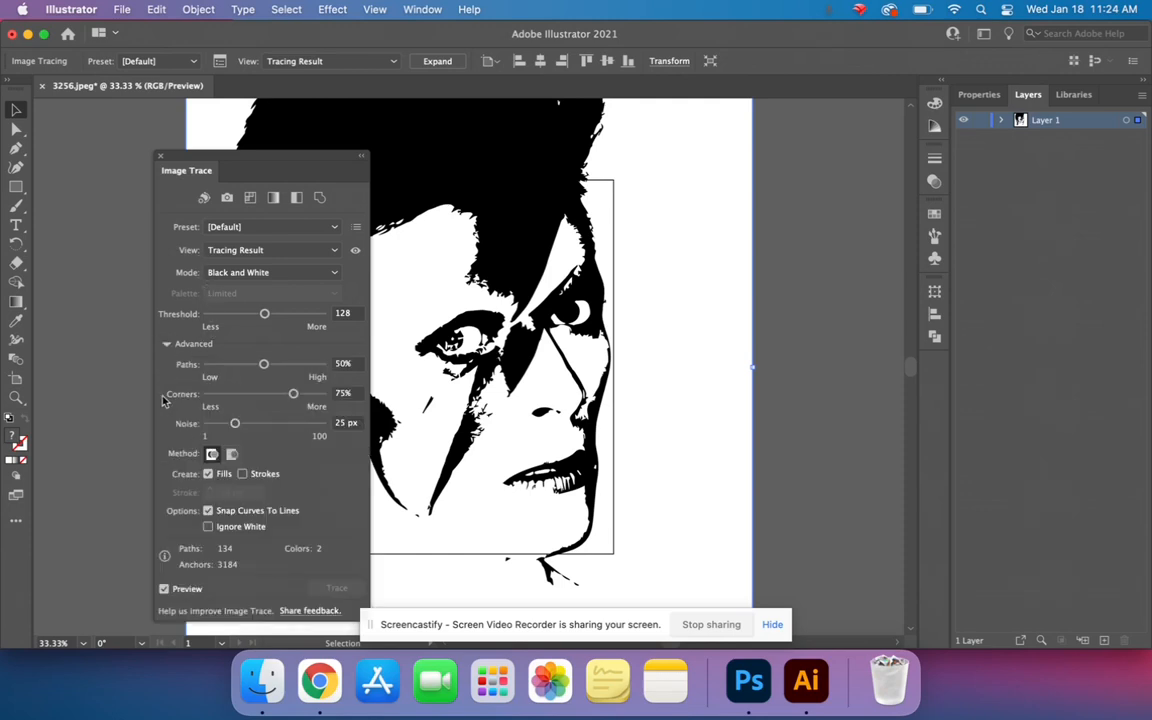
{"action": "left_click", "coordinate": [208, 527]}
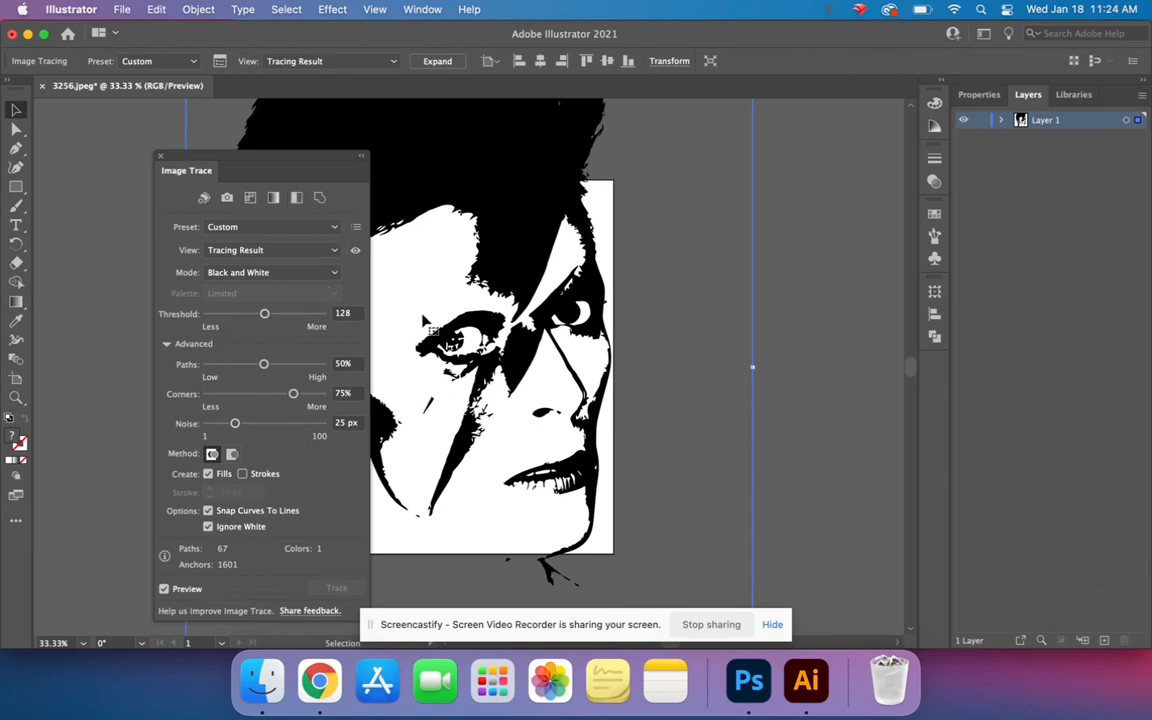
{"action": "left_click", "coordinate": [161, 158]}
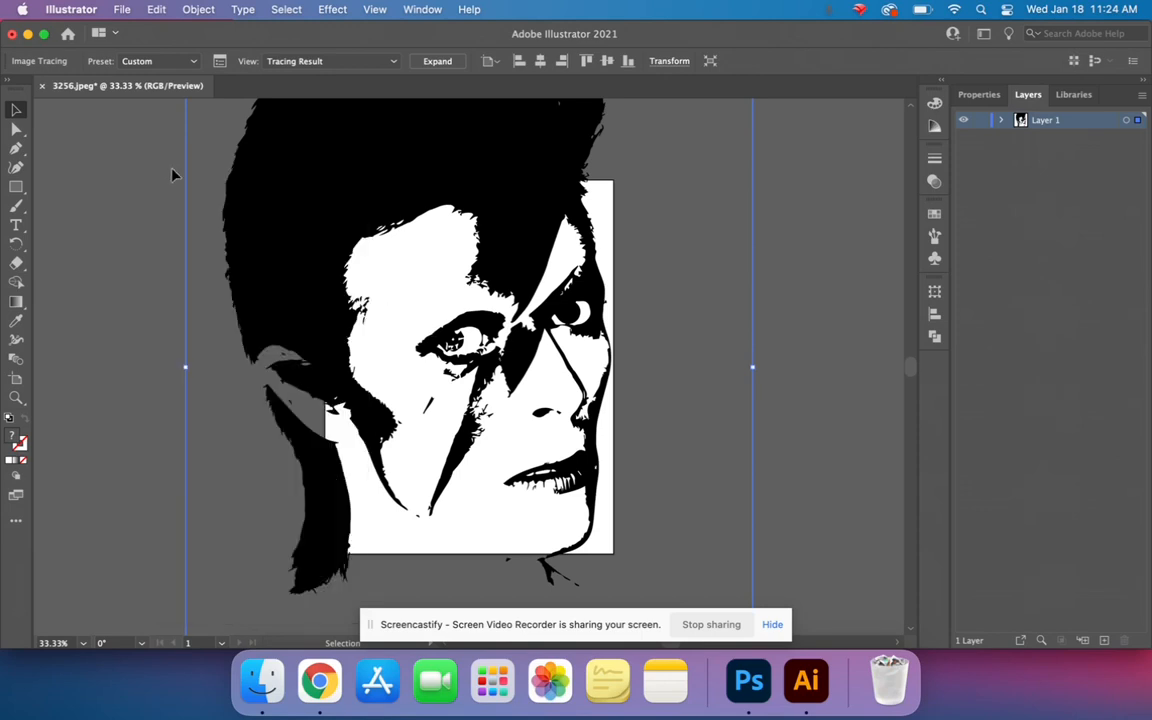
{"action": "left_click", "coordinate": [441, 62]}
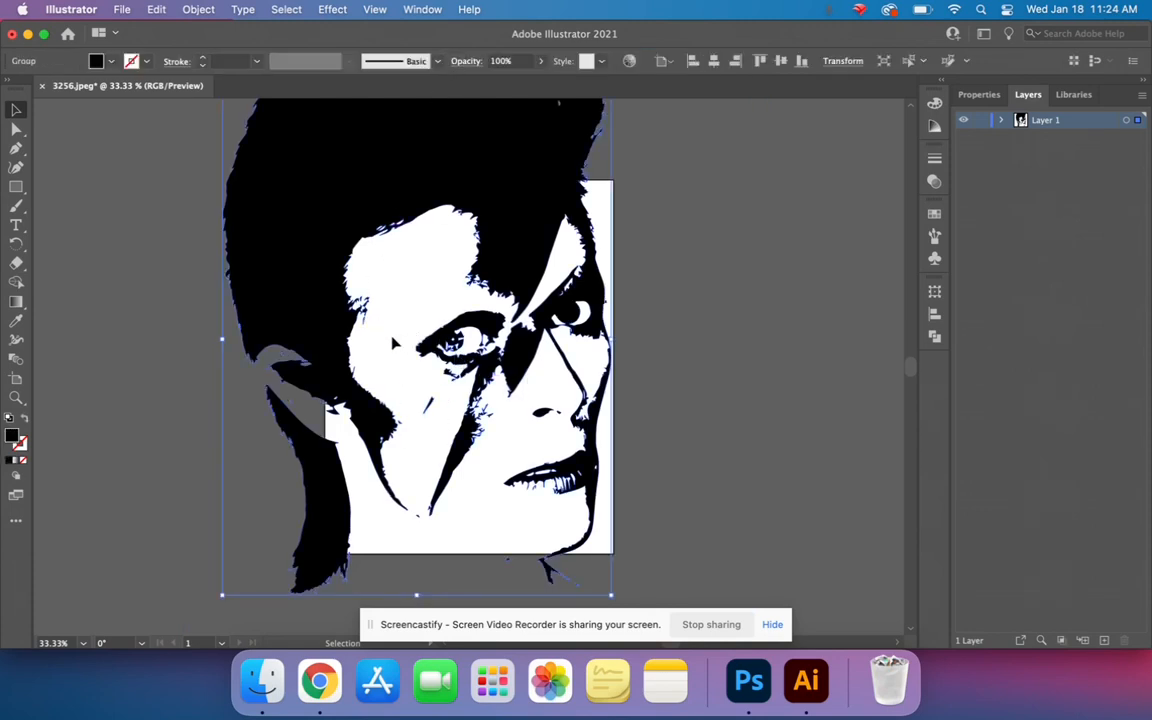
- Return to the unexpanded tracing of the portrait, expand it again into editable paths, and switch to the Direct Selection tool
{"action": "key", "text": "a"}
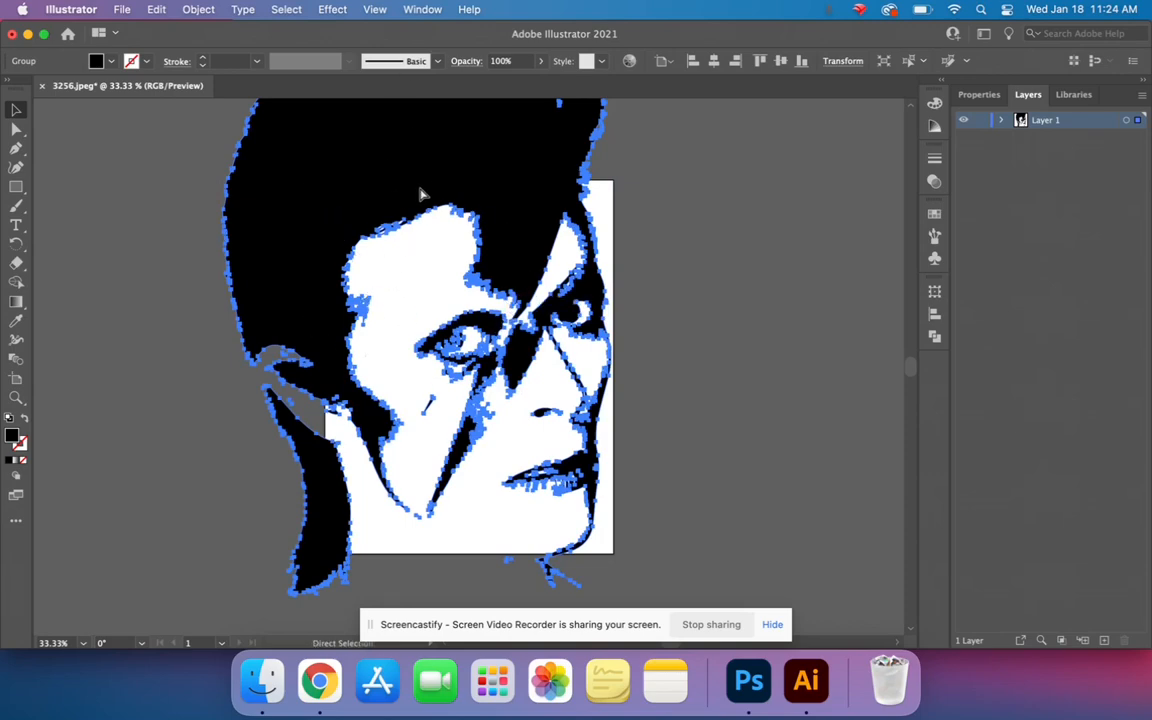
{"action": "key", "text": "v"}
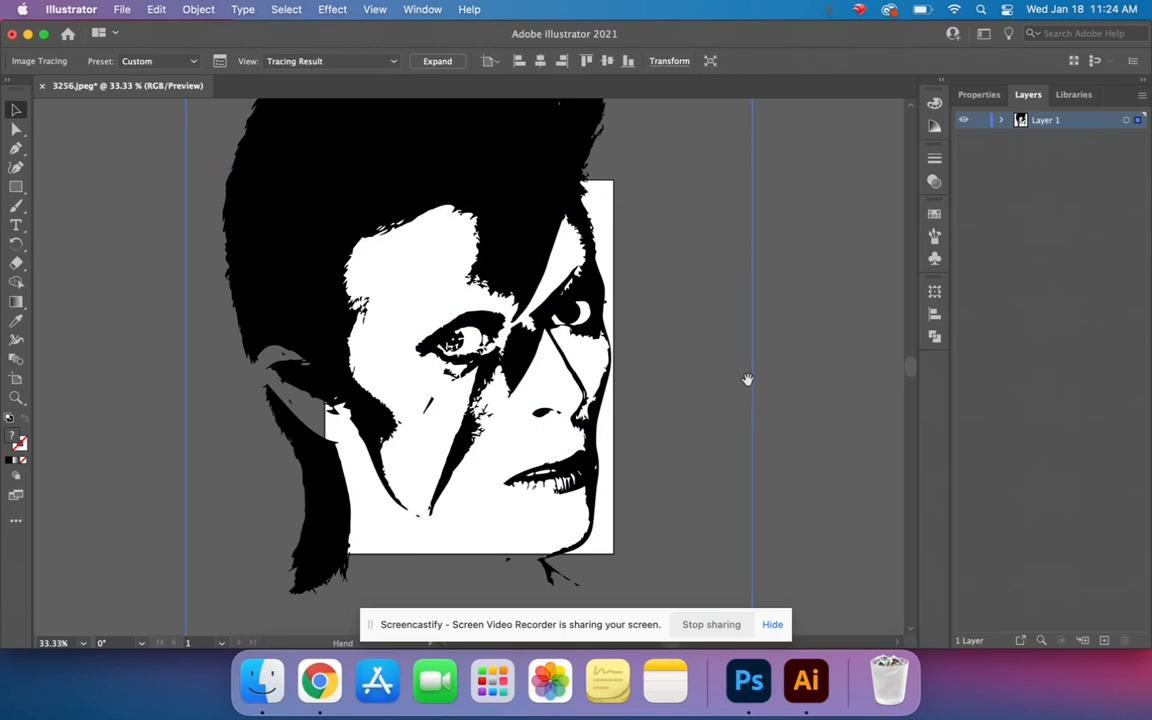
{"action": "left_click_drag", "start_coordinate": [748, 379], "coordinate": [822, 308]}
{"action": "left_click_drag", "start_coordinate": [403, 250], "coordinate": [335, 293]}
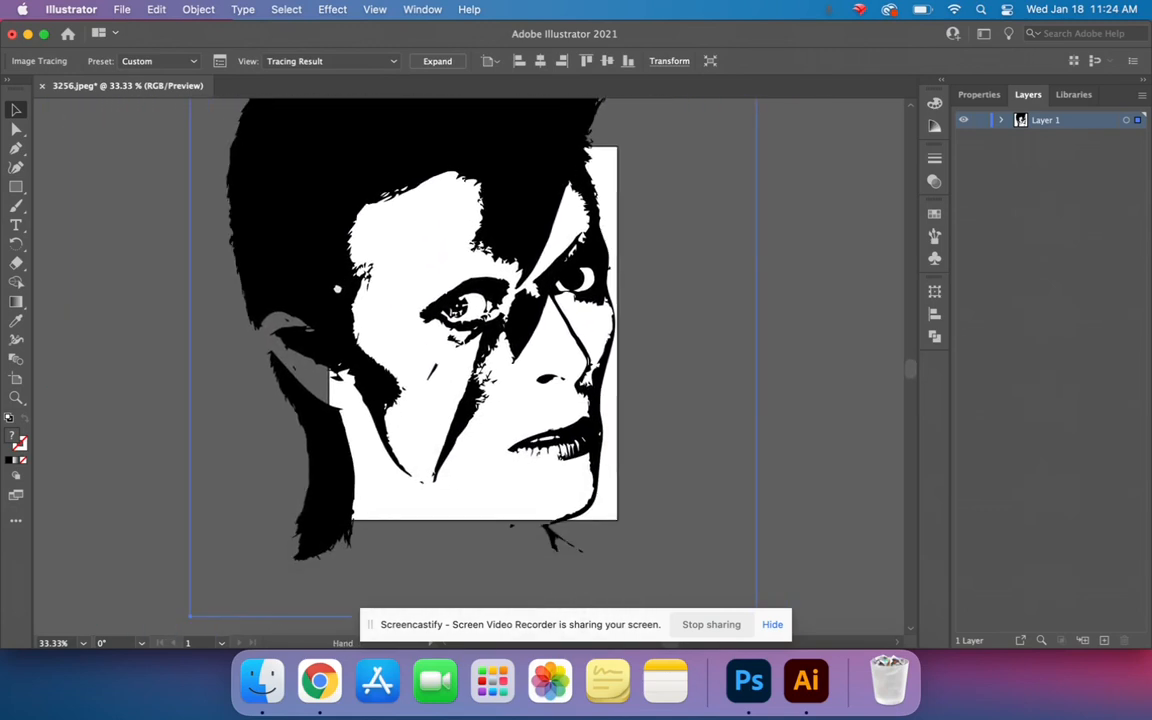
{"action": "left_click", "coordinate": [437, 61]}
{"action": "key", "text": "a"}
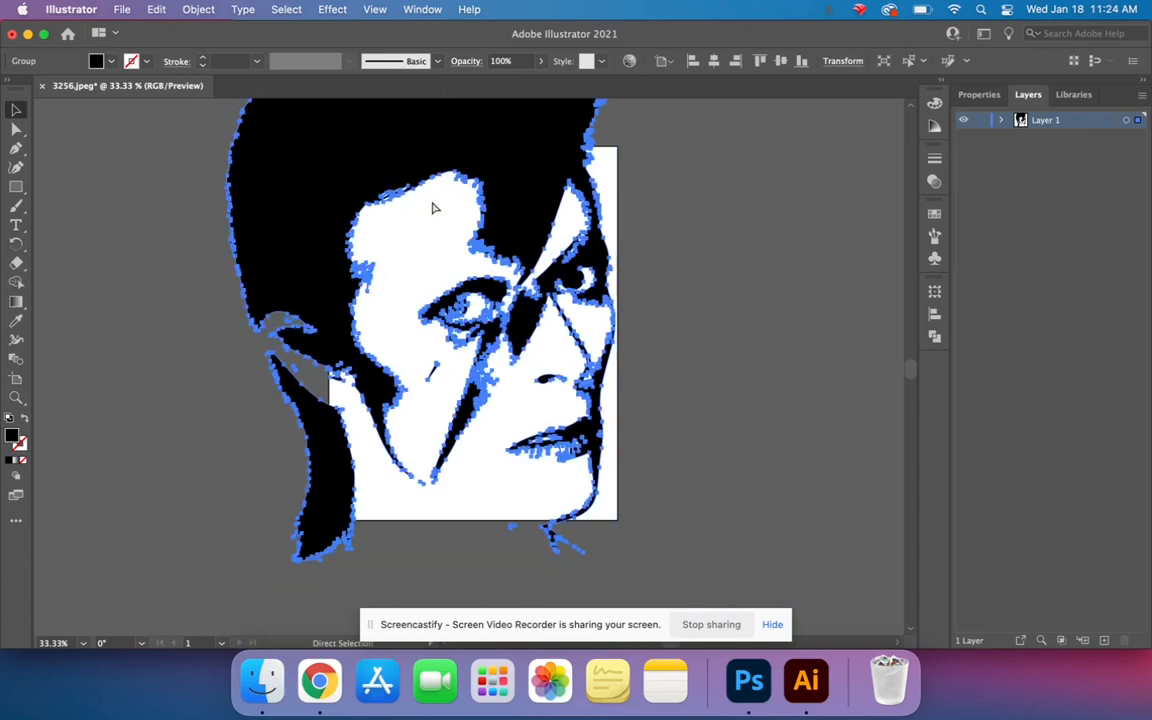
- Delete the anchor point at the tip of the small curved black spur on the temple hairline with the Pen tool
{"action": "key", "text": "space"}
{"action": "left_click_drag", "start_coordinate": [409, 427], "coordinate": [390, 393]}
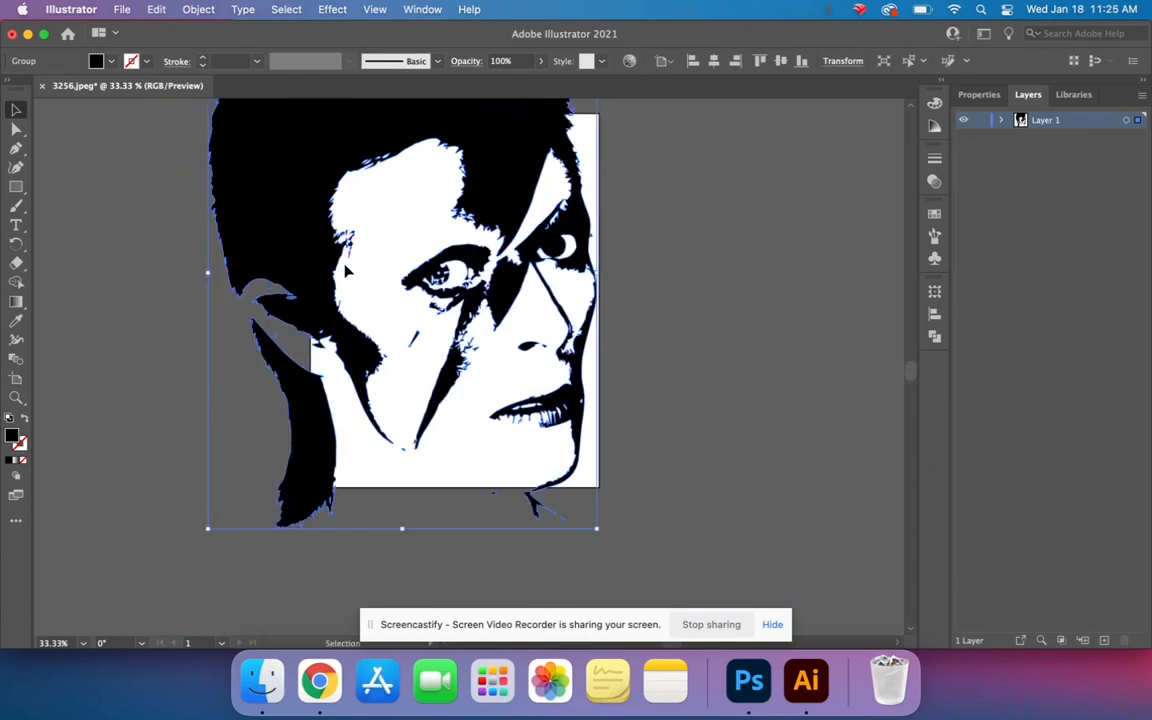
{"action": "key", "text": "super+equal"}
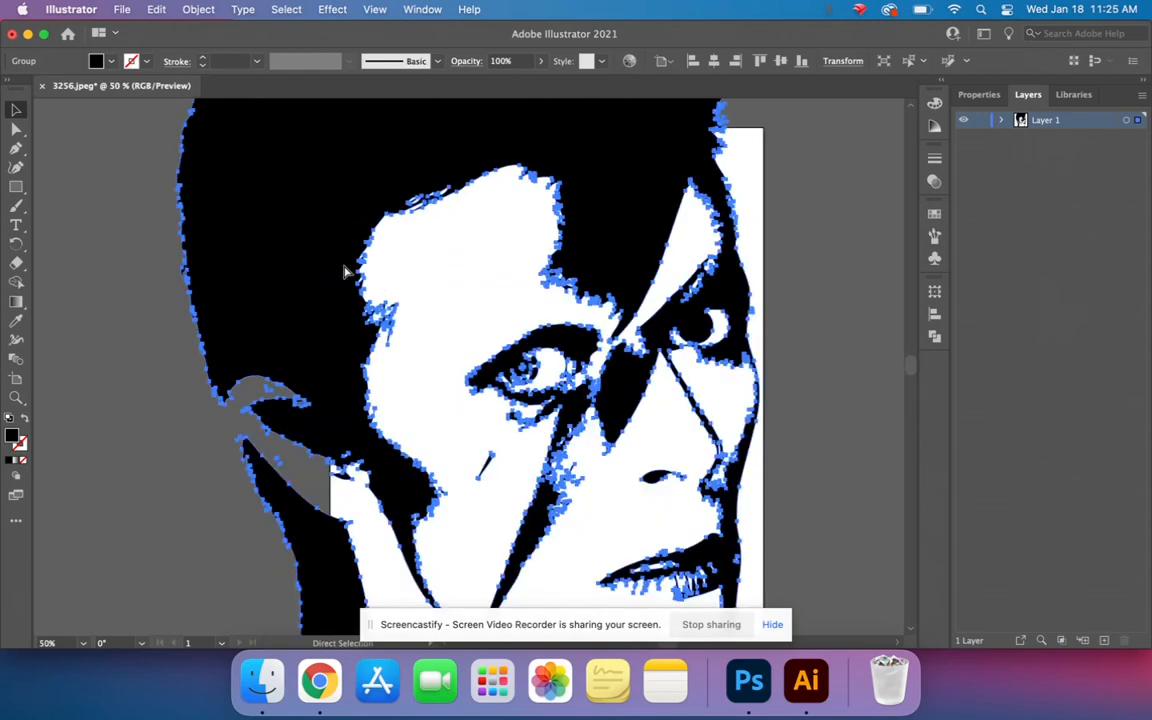
{"action": "key", "text": "super+equal"}
{"action": "key", "text": "super+equal"}
{"action": "key", "text": "super+equal"}
{"action": "key", "text": "super+equal"}
{"action": "key", "text": "space"}
{"action": "left_click_drag", "start_coordinate": [213, 249], "coordinate": [315, 370]}
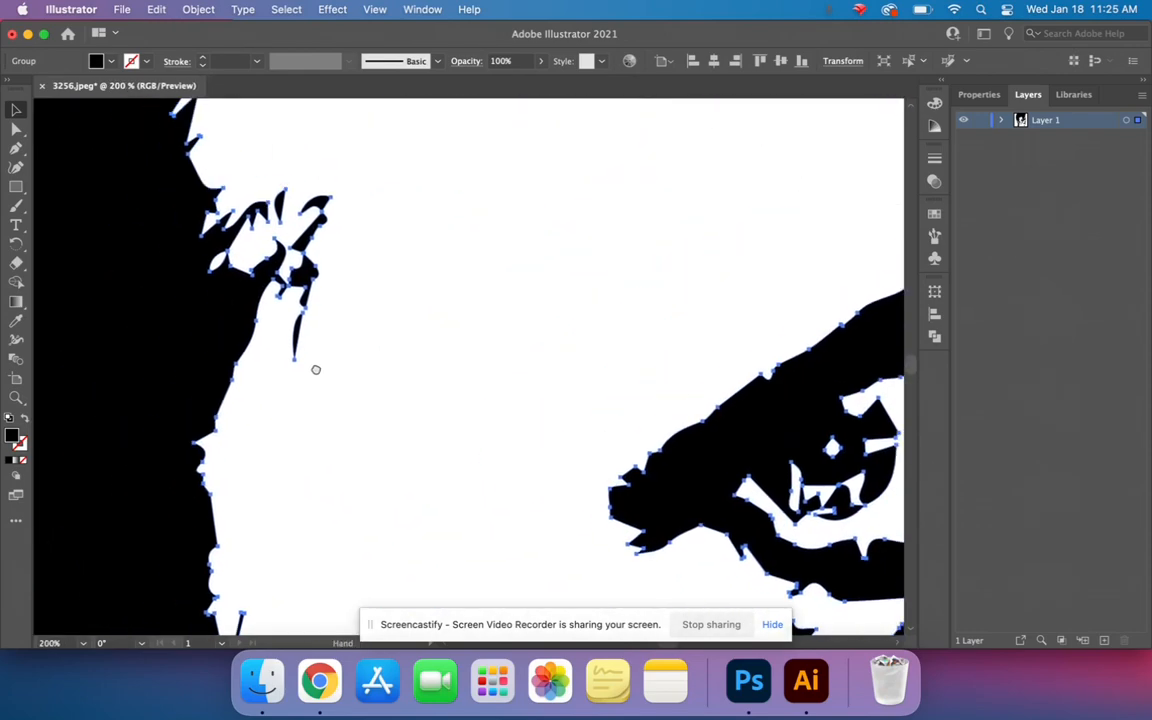
{"action": "left_click", "coordinate": [315, 370]}
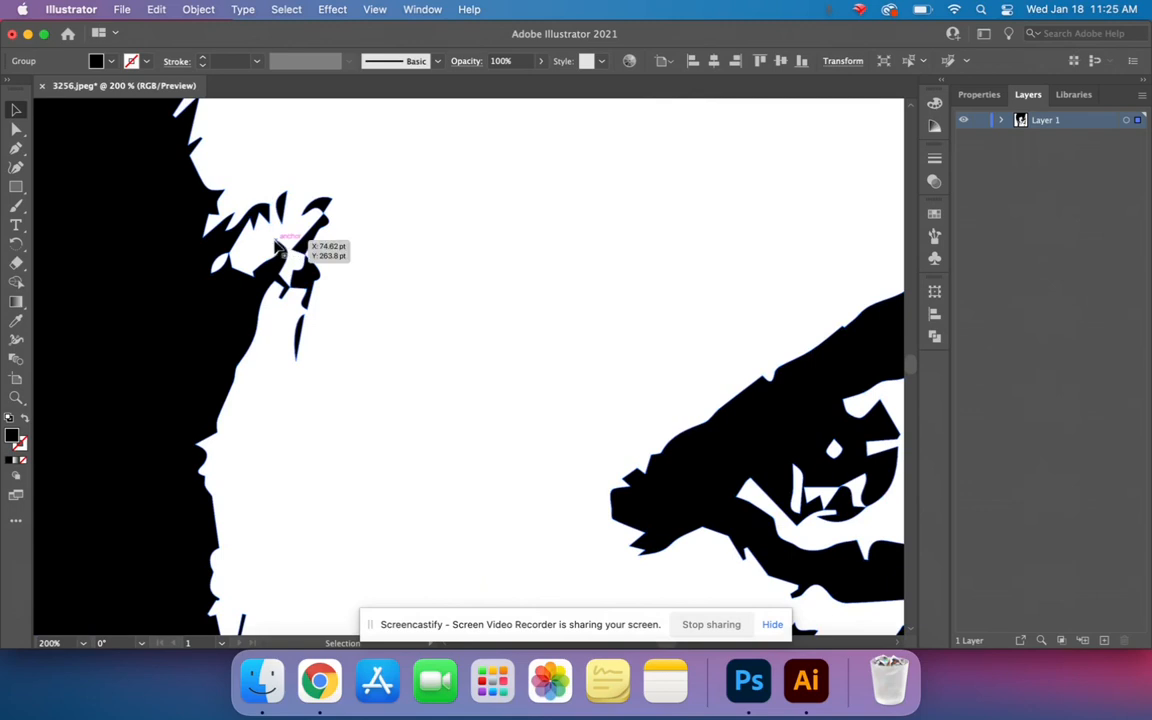
{"action": "left_click", "coordinate": [280, 248]}
{"action": "key", "text": "p"}
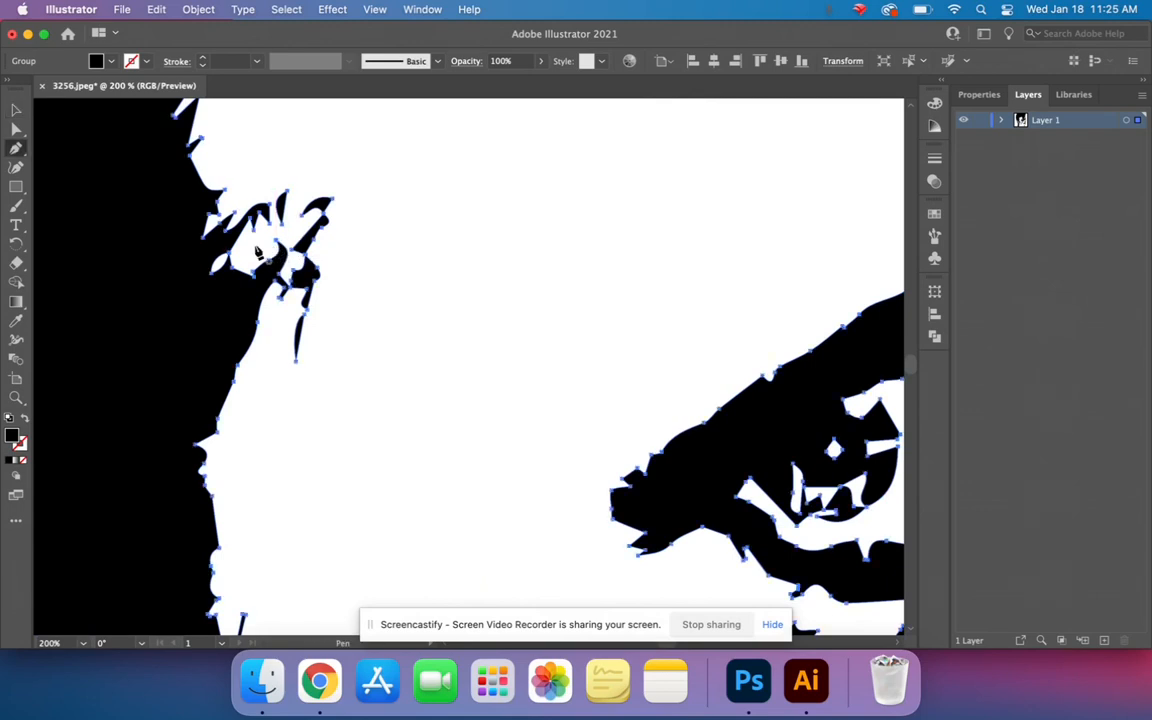
{"action": "key", "text": "super+equal"}
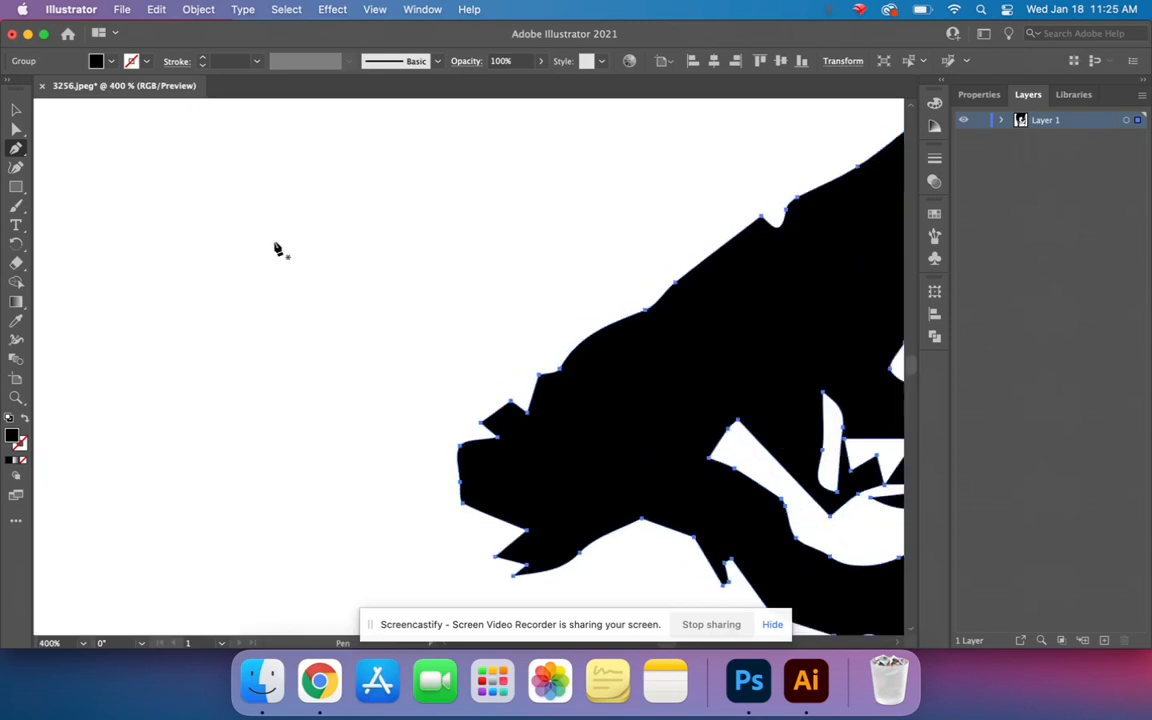
{"action": "key", "text": "space"}
{"action": "left_click_drag", "start_coordinate": [136, 263], "coordinate": [138, 262]}
{"action": "left_click_drag", "start_coordinate": [127, 270], "coordinate": [284, 418]}
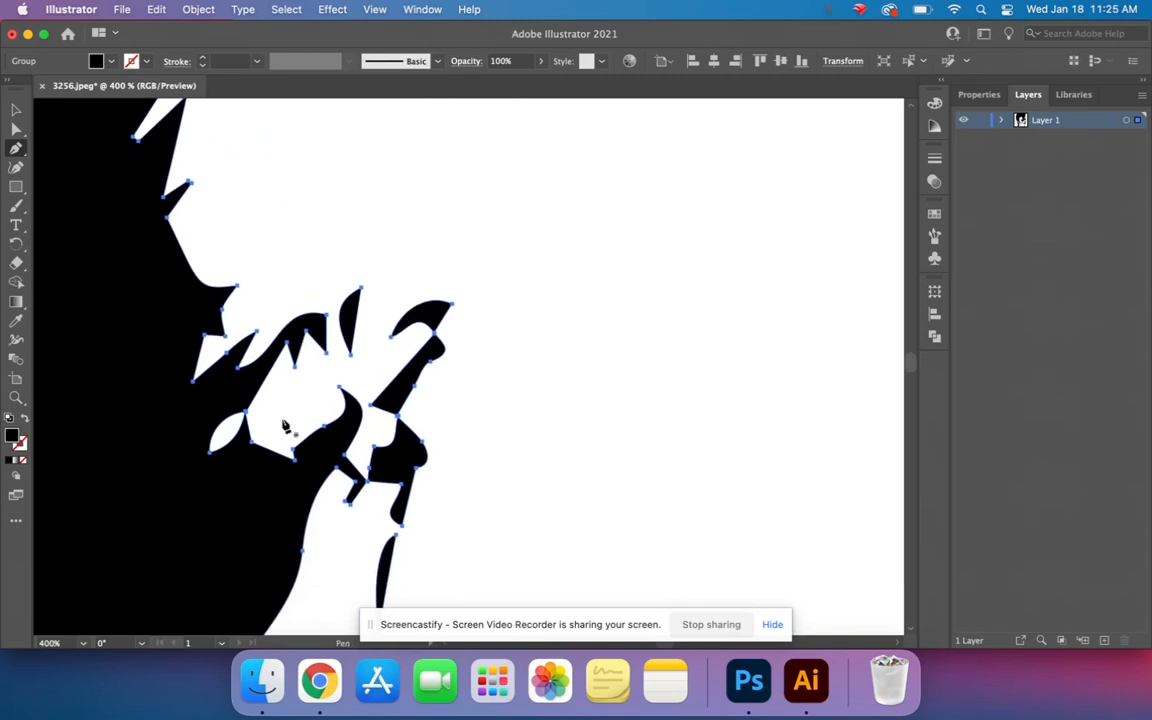
{"action": "left_click", "coordinate": [339, 386]}
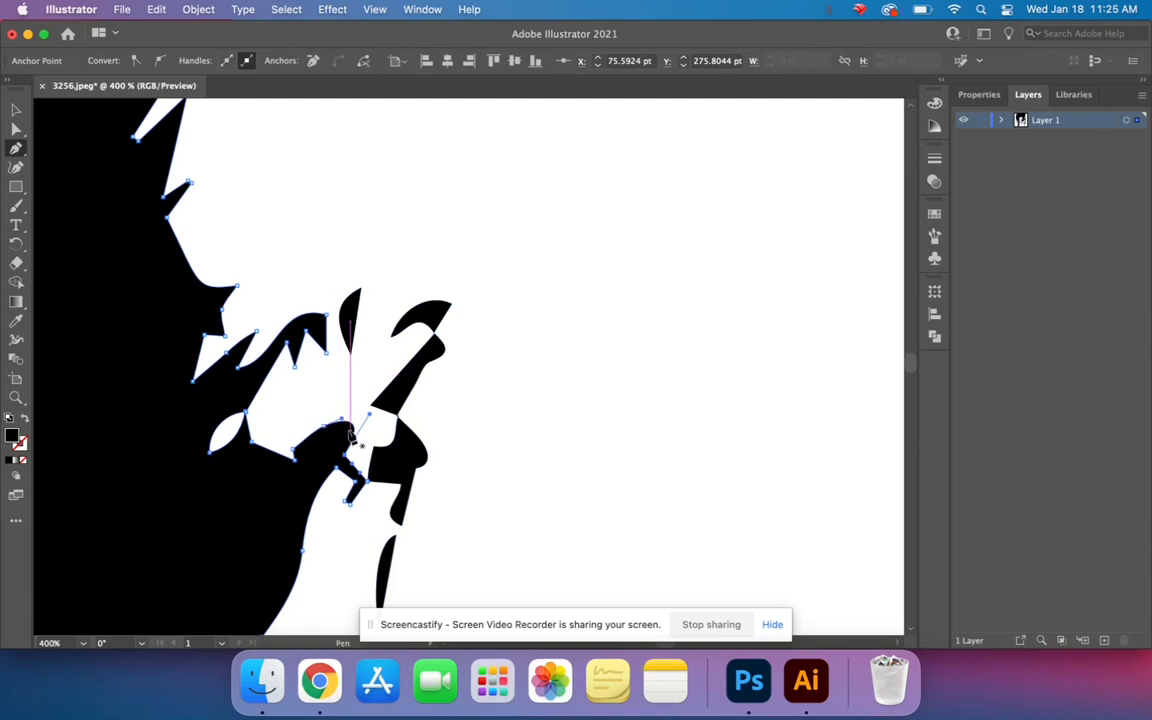
- Delete the anchor points forming the small bump and notch at the outer corner of the traced eye
{"action": "key", "text": "super+minus"}
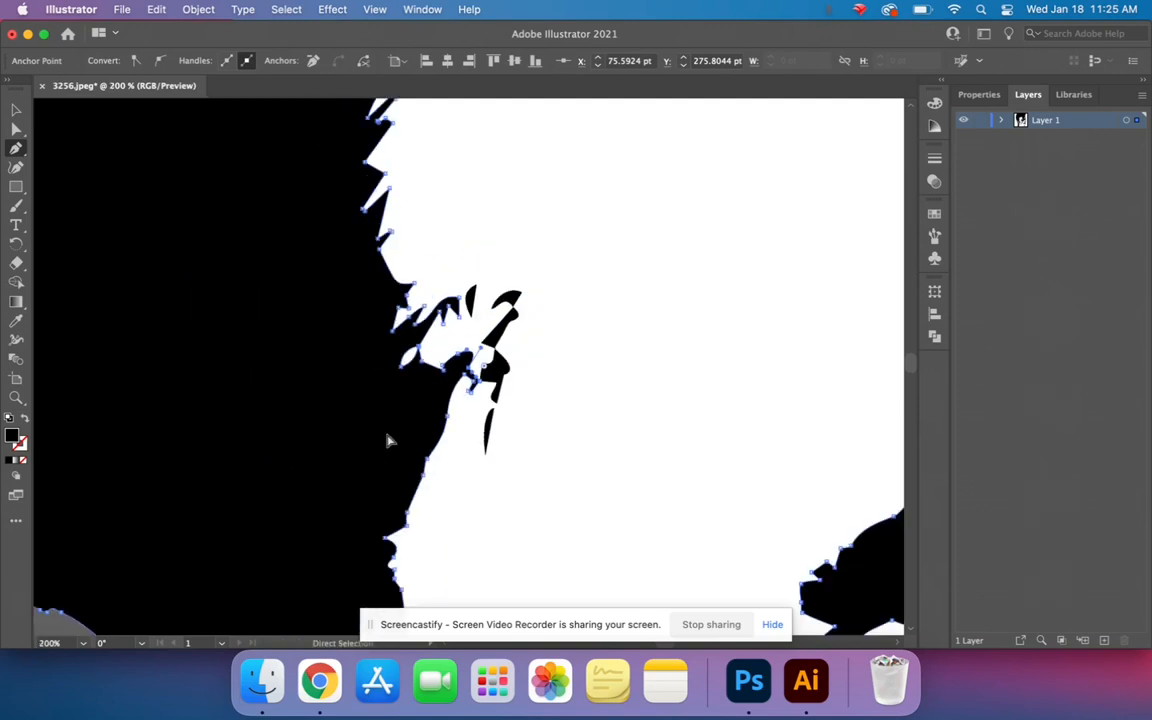
{"action": "key", "text": "super+minus"}
{"action": "left_click_drag", "start_coordinate": [519, 437], "coordinate": [319, 609]}
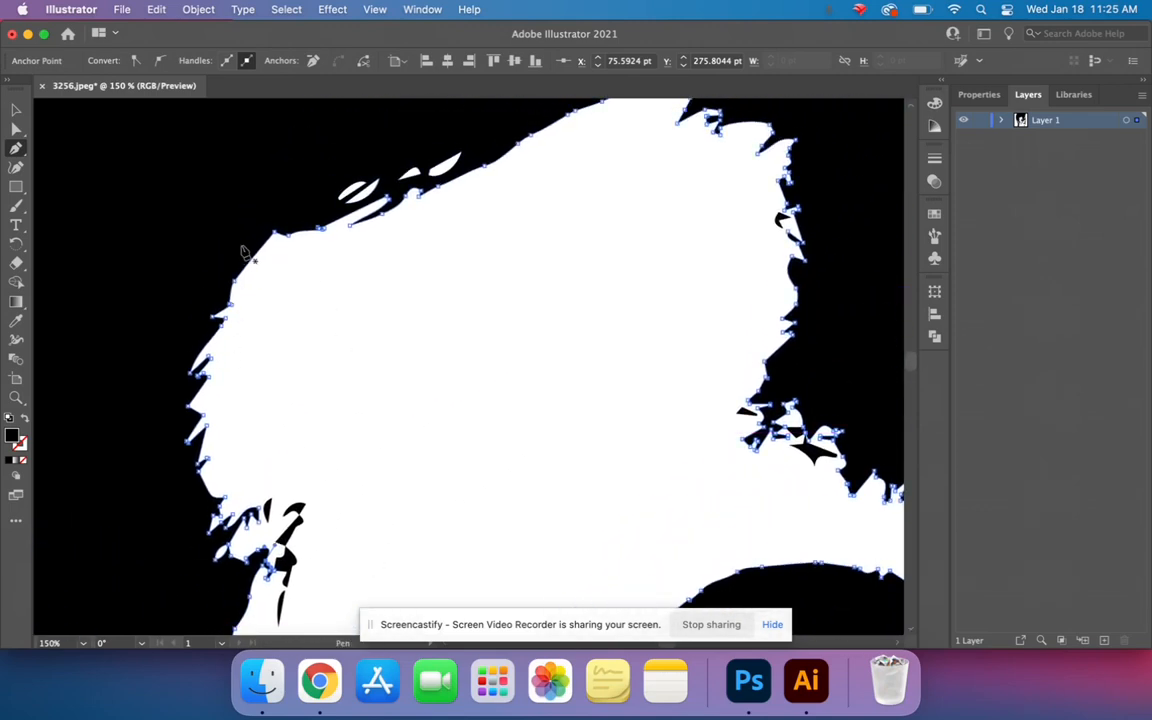
{"action": "left_click_drag", "start_coordinate": [527, 502], "coordinate": [333, 216]}
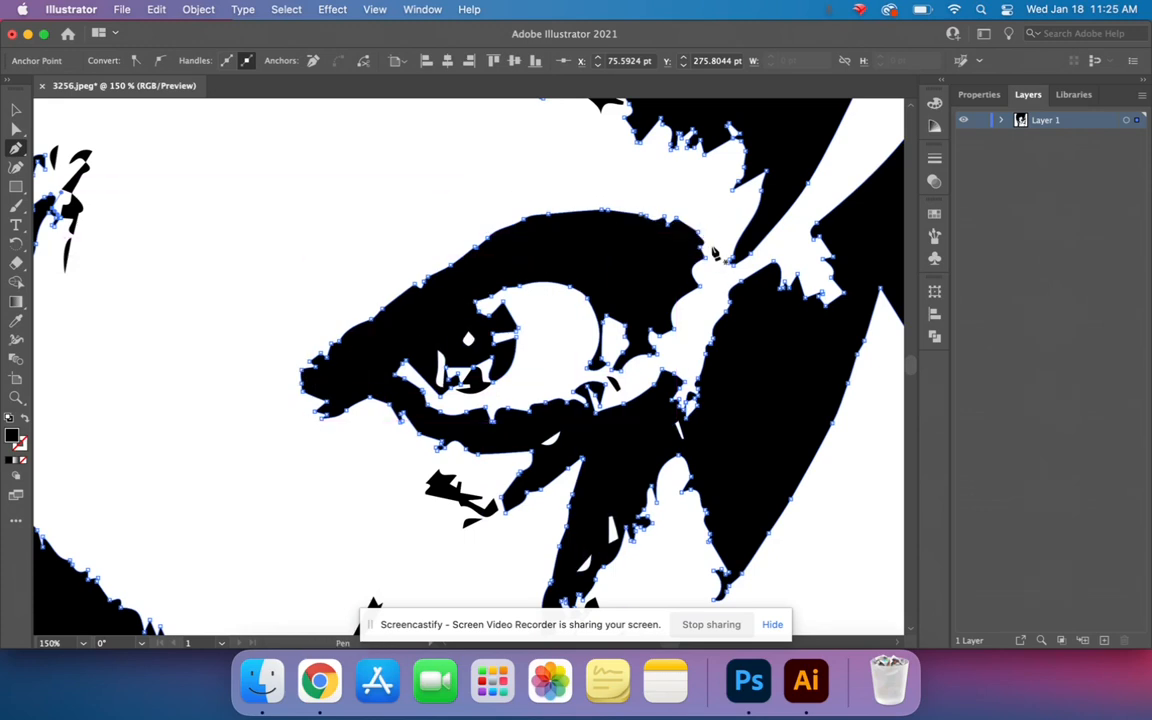
{"action": "left_click", "coordinate": [329, 364]}
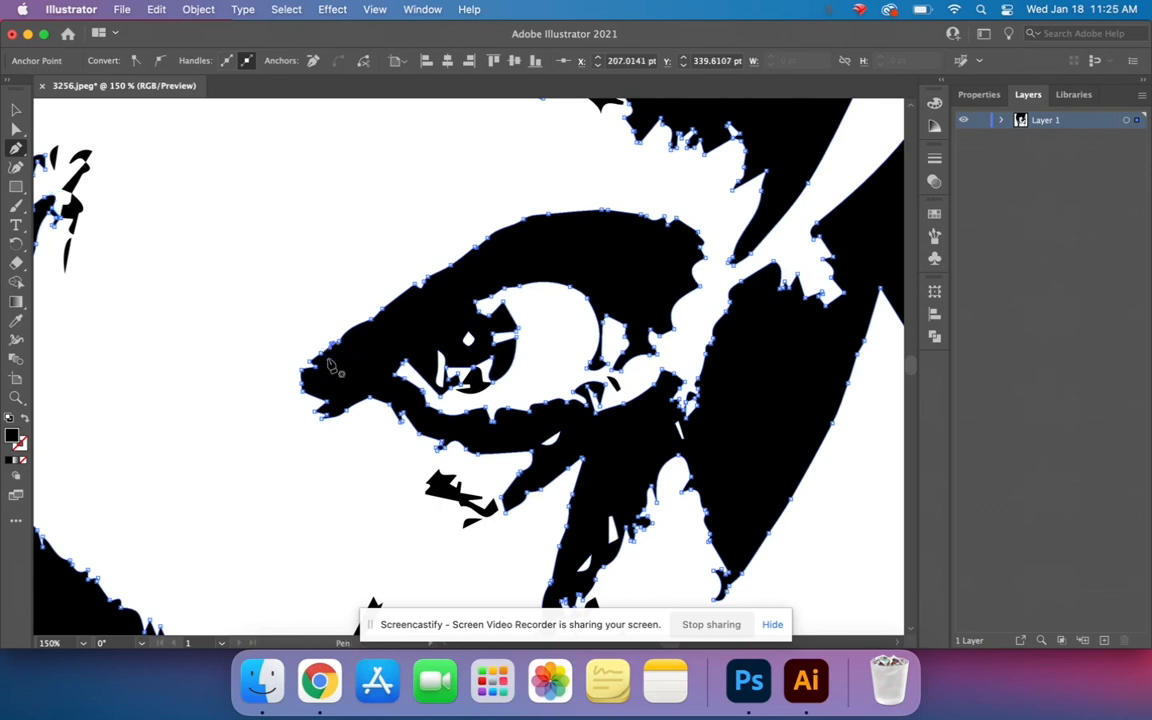
{"action": "key", "text": "super+equal"}
{"action": "key", "text": "super+equal"}
{"action": "key", "text": "super+equal"}
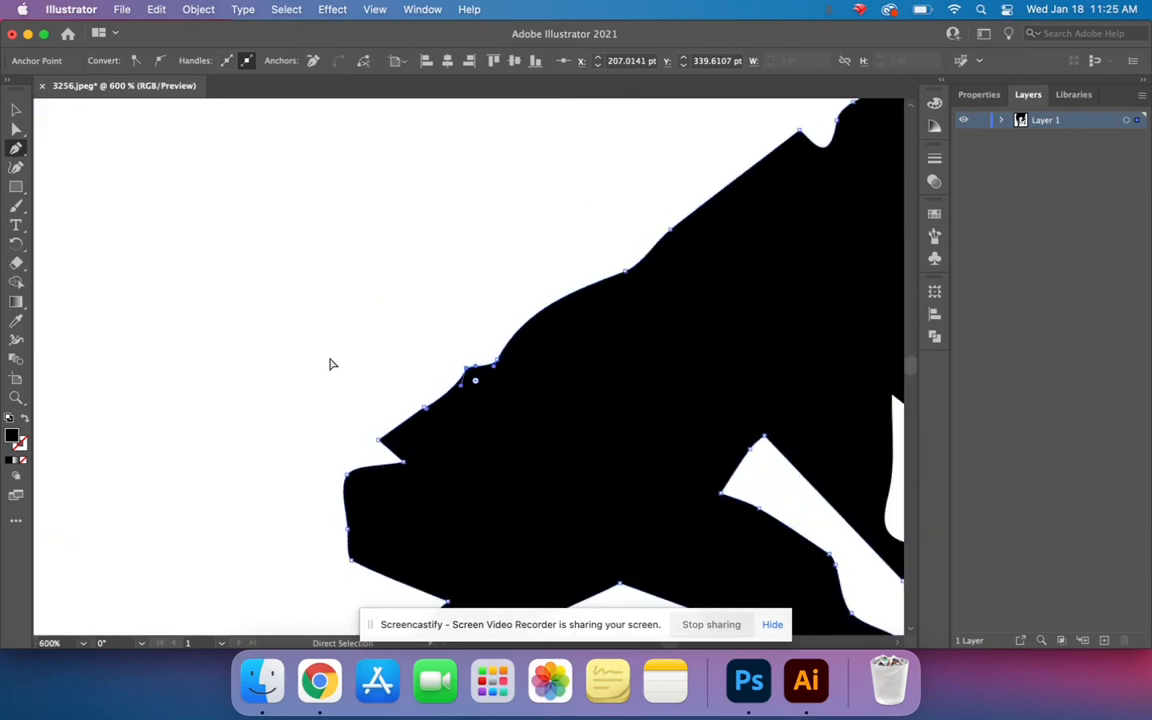
{"action": "left_click", "coordinate": [403, 463]}
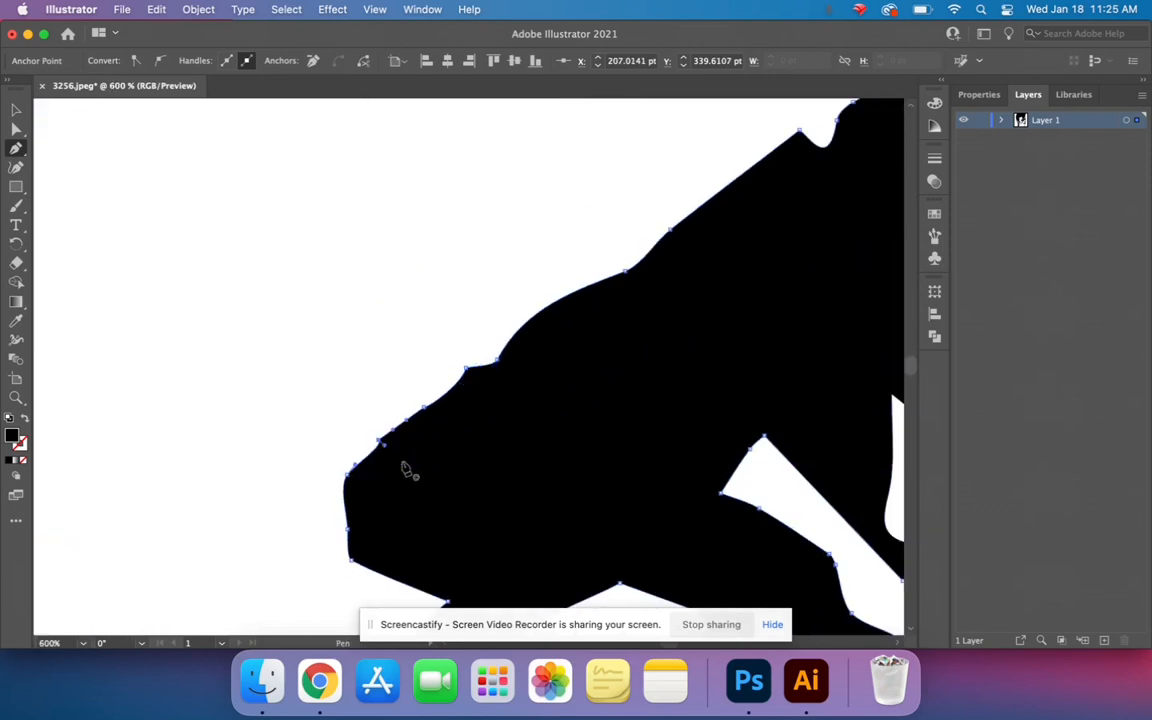
- Delete the remaining uneven anchor points just above the eye's outer corner to smooth the start of its upper outline
{"action": "left_click", "coordinate": [380, 441]}
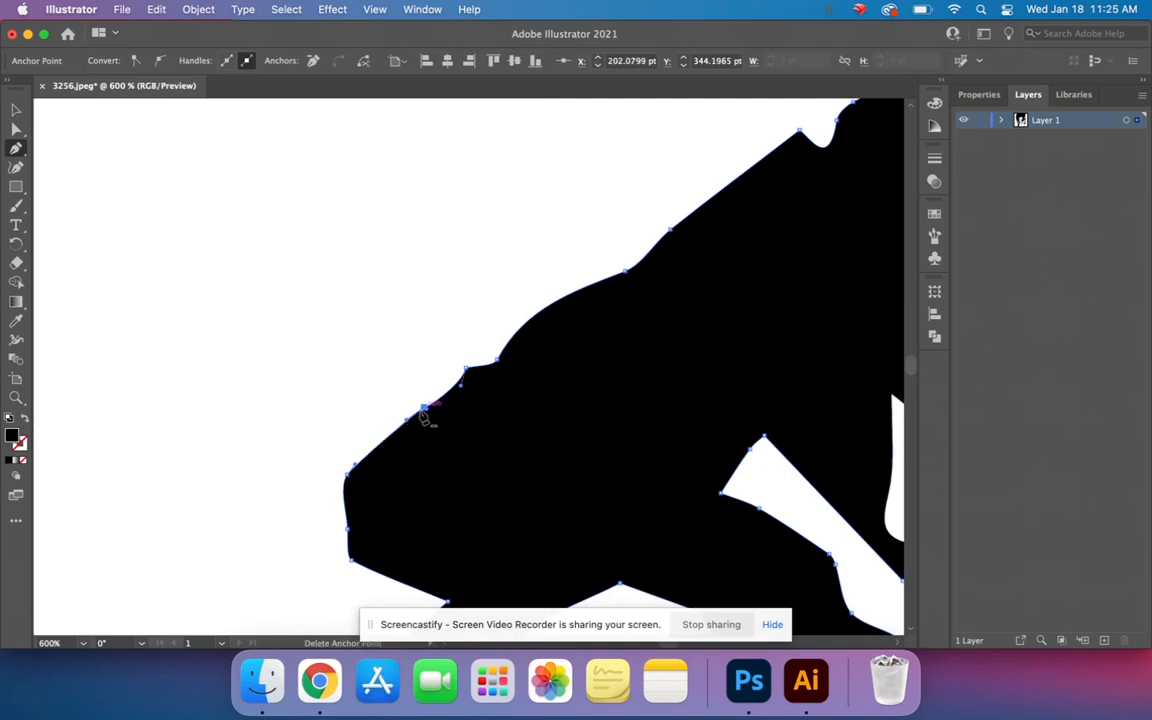
{"action": "left_click", "coordinate": [424, 409]}
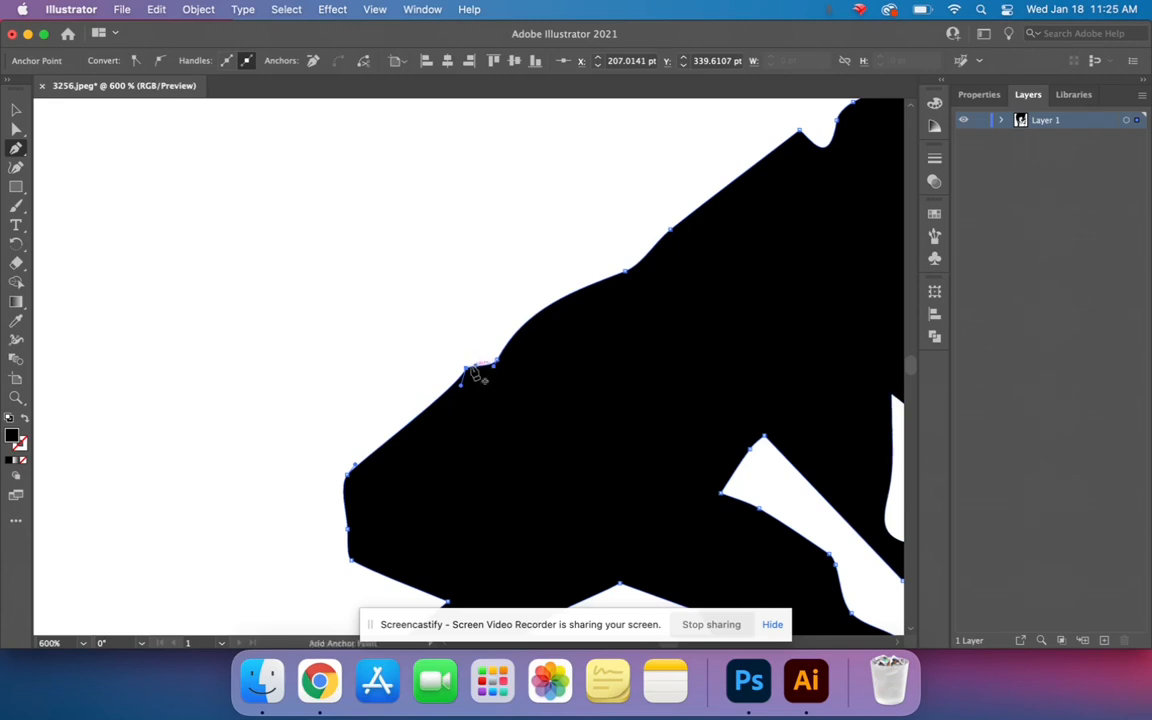
{"action": "left_click", "coordinate": [466, 370]}
{"action": "left_click", "coordinate": [497, 363]}
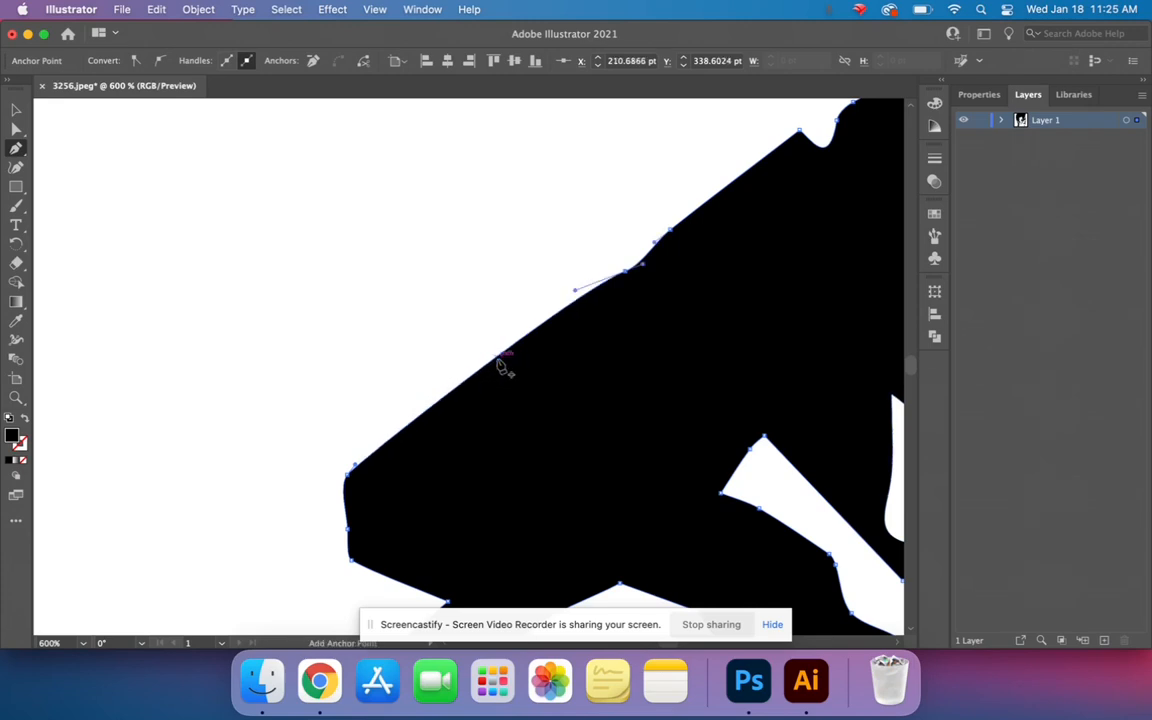
- Remove the anchor points around the bump and white notch farther along the eye's upper outline with the Pen tool
{"action": "key", "text": "v"}
{"action": "left_click_drag", "start_coordinate": [632, 348], "coordinate": [422, 452]}
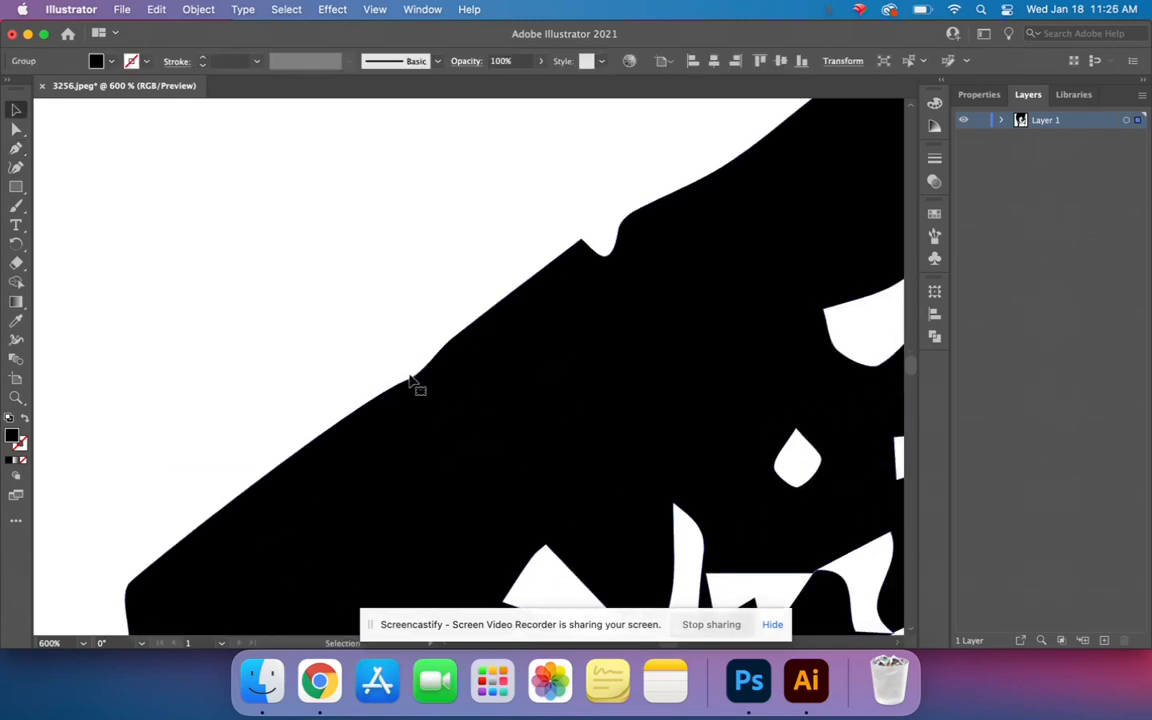
{"action": "key", "text": "a"}
{"action": "key", "text": "p"}
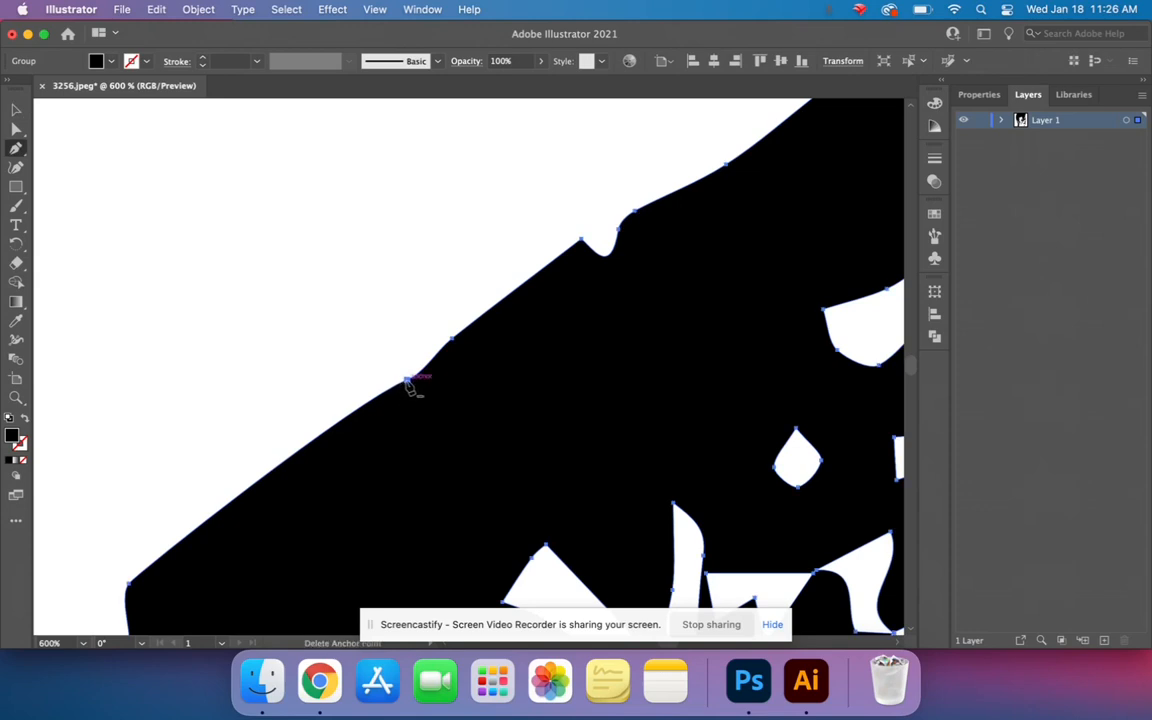
{"action": "left_click", "coordinate": [407, 385]}
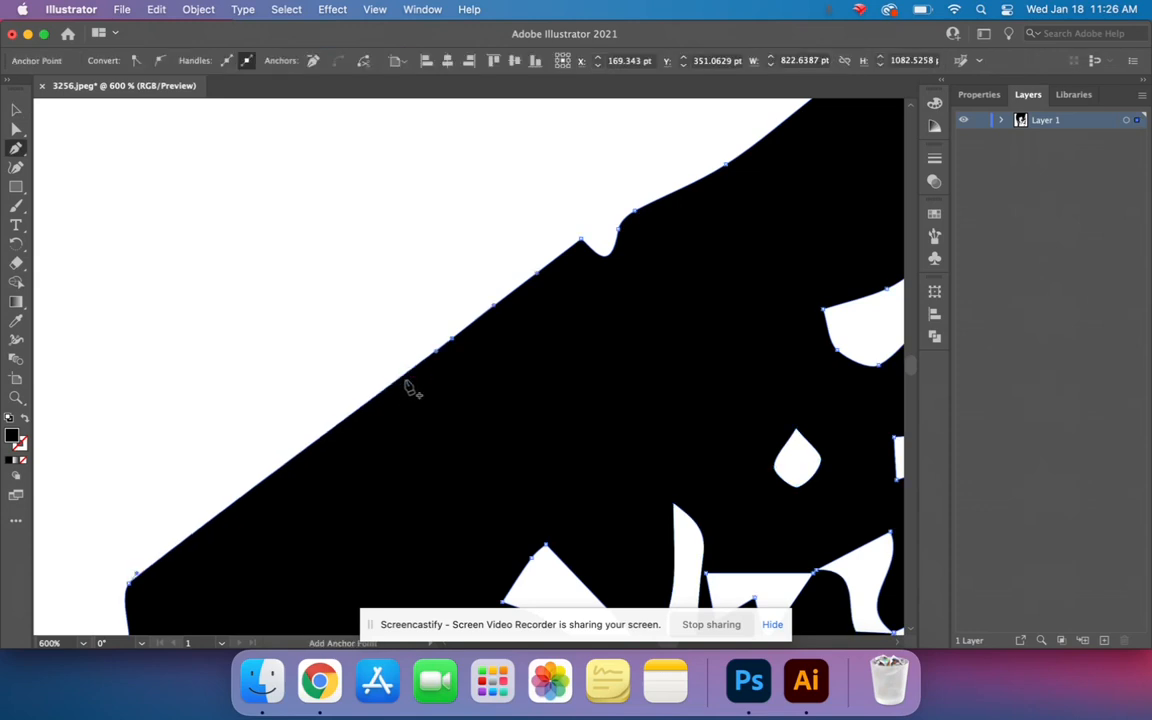
{"action": "left_click", "coordinate": [452, 339]}
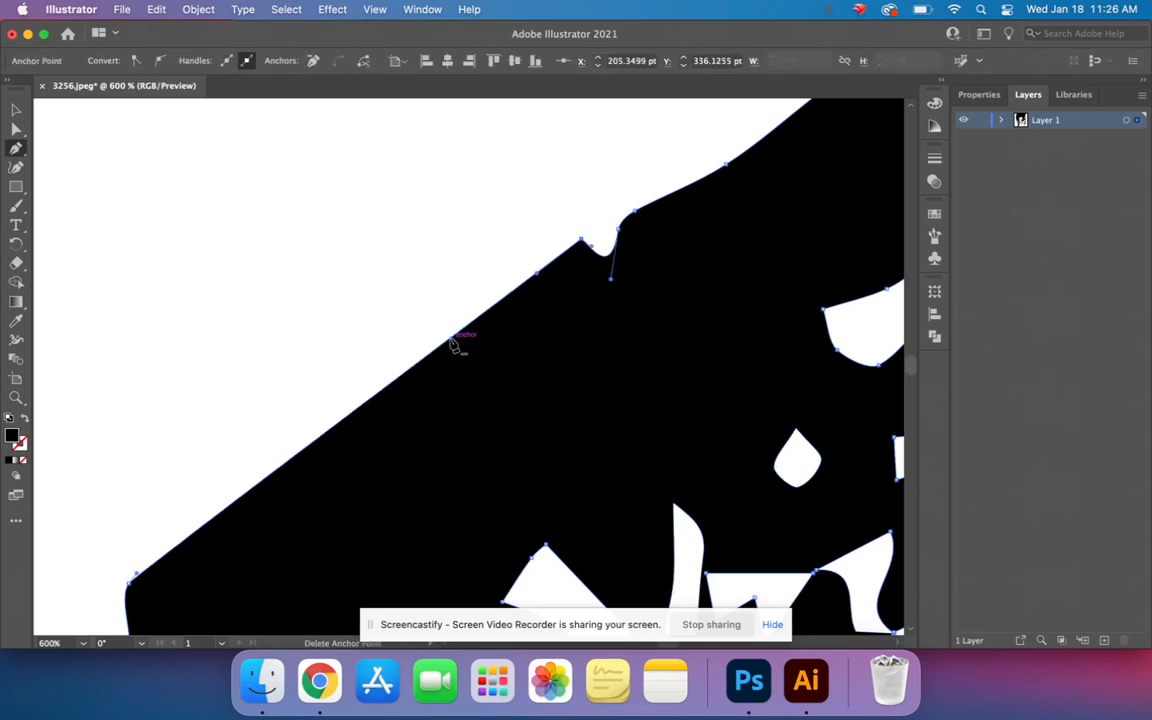
{"action": "left_click", "coordinate": [538, 274]}
{"action": "left_click", "coordinate": [582, 243]}
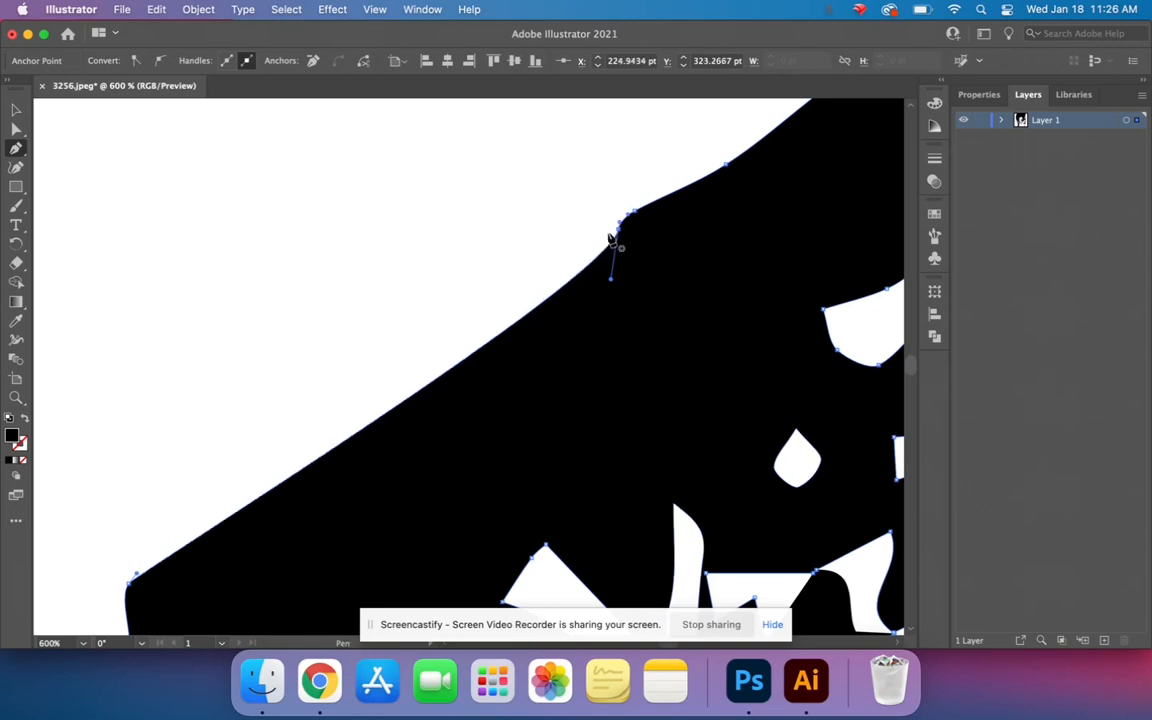
{"action": "left_click", "coordinate": [618, 235]}
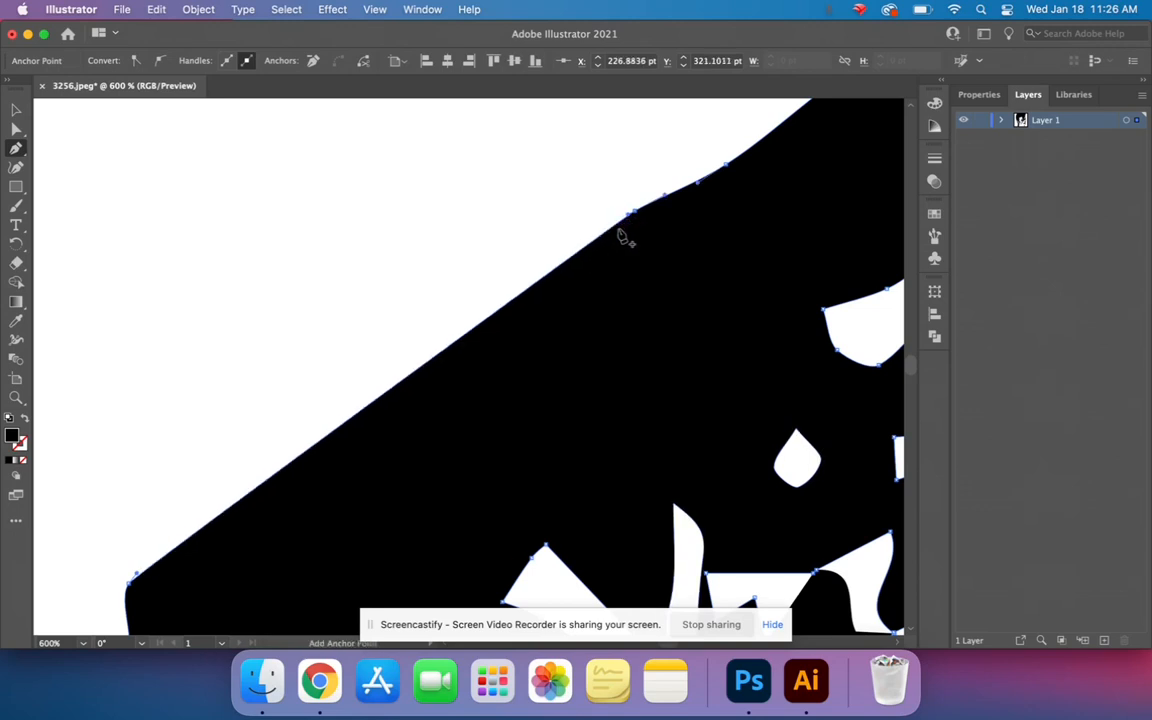
{"action": "left_click", "coordinate": [632, 214]}
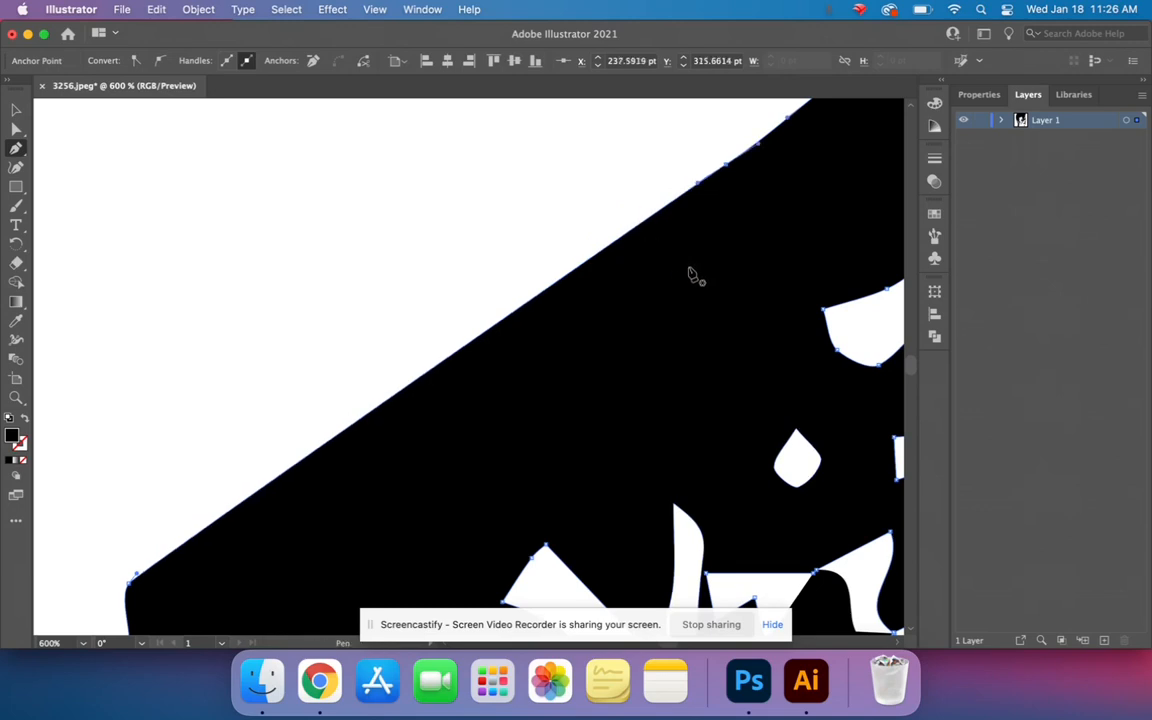
- Delete the extra anchor points on the next stretch of the eye's upper outline, up to the bend near its top
{"action": "left_click_drag", "start_coordinate": [690, 284], "coordinate": [391, 486]}
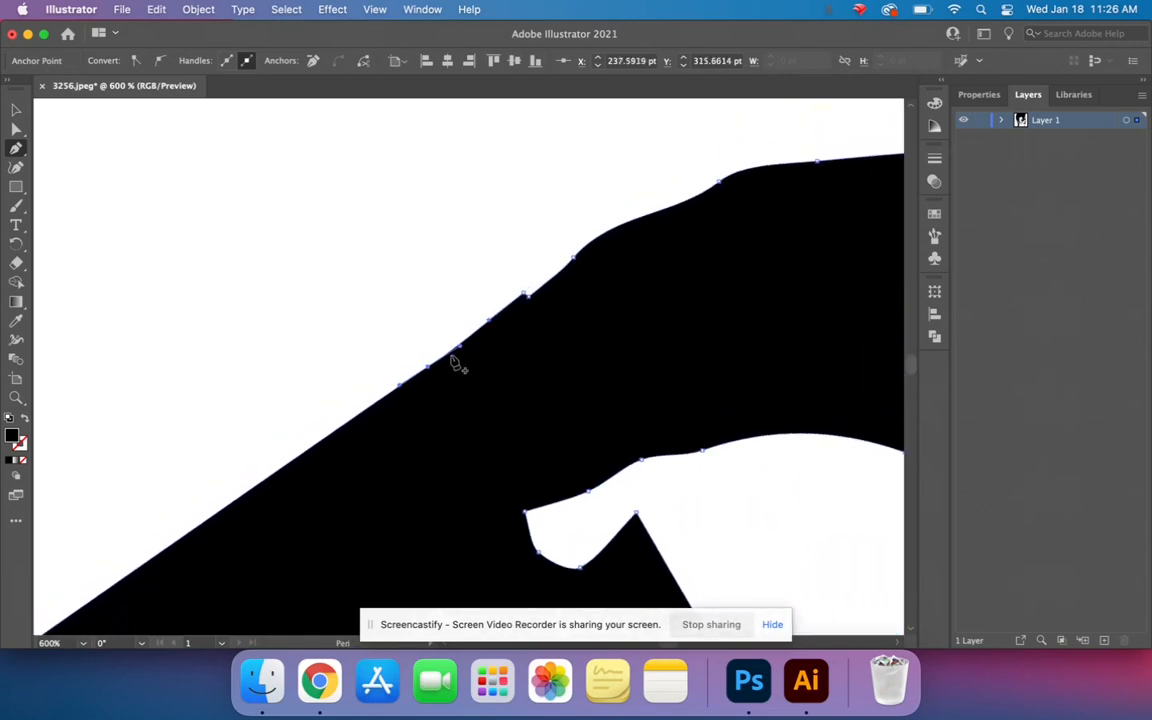
{"action": "left_click", "coordinate": [428, 367]}
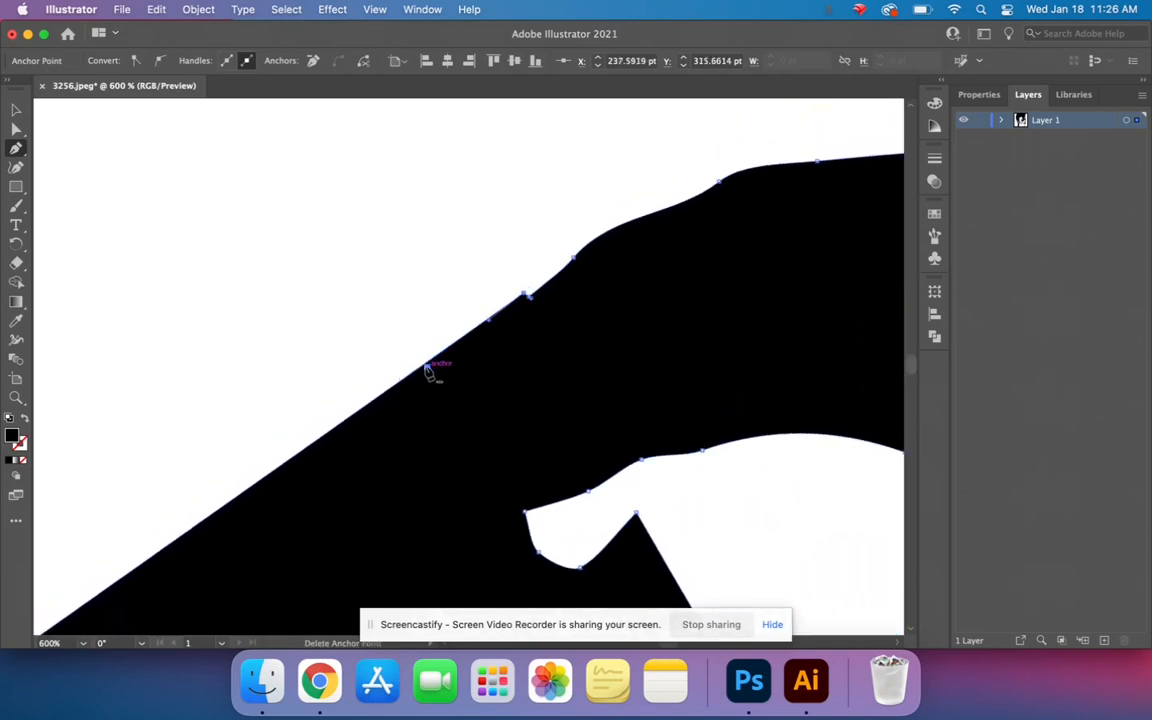
{"action": "left_click", "coordinate": [524, 293]}
{"action": "left_click", "coordinate": [530, 297]}
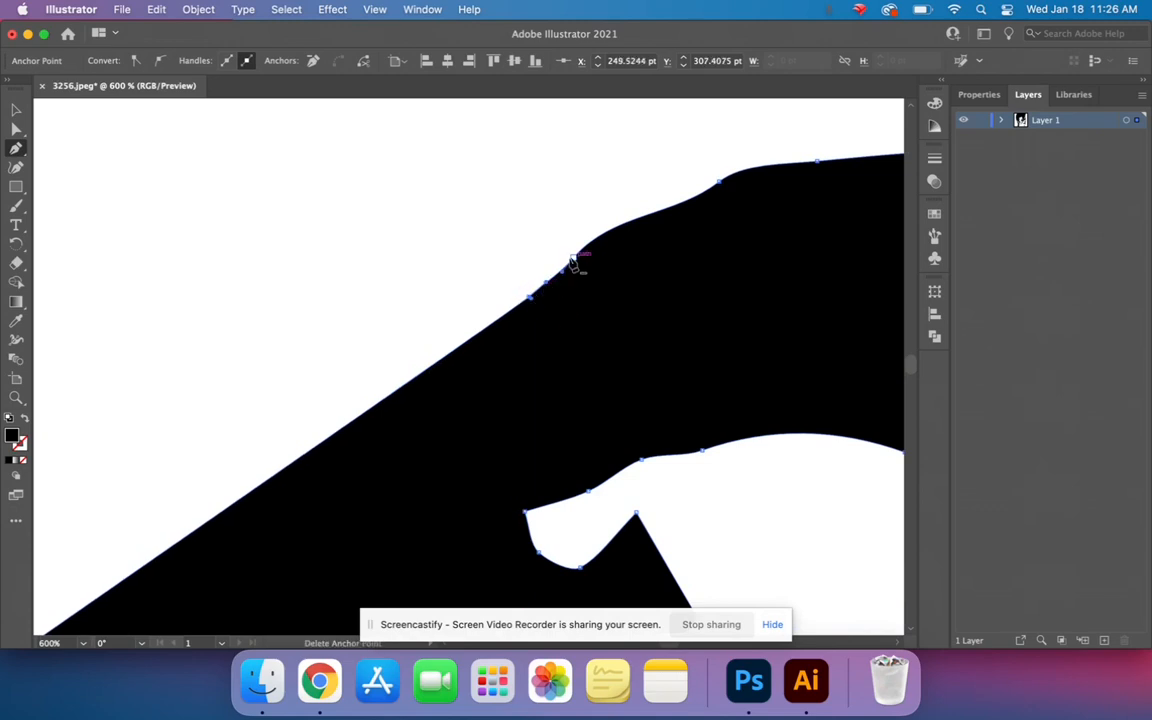
{"action": "left_click", "coordinate": [573, 259]}
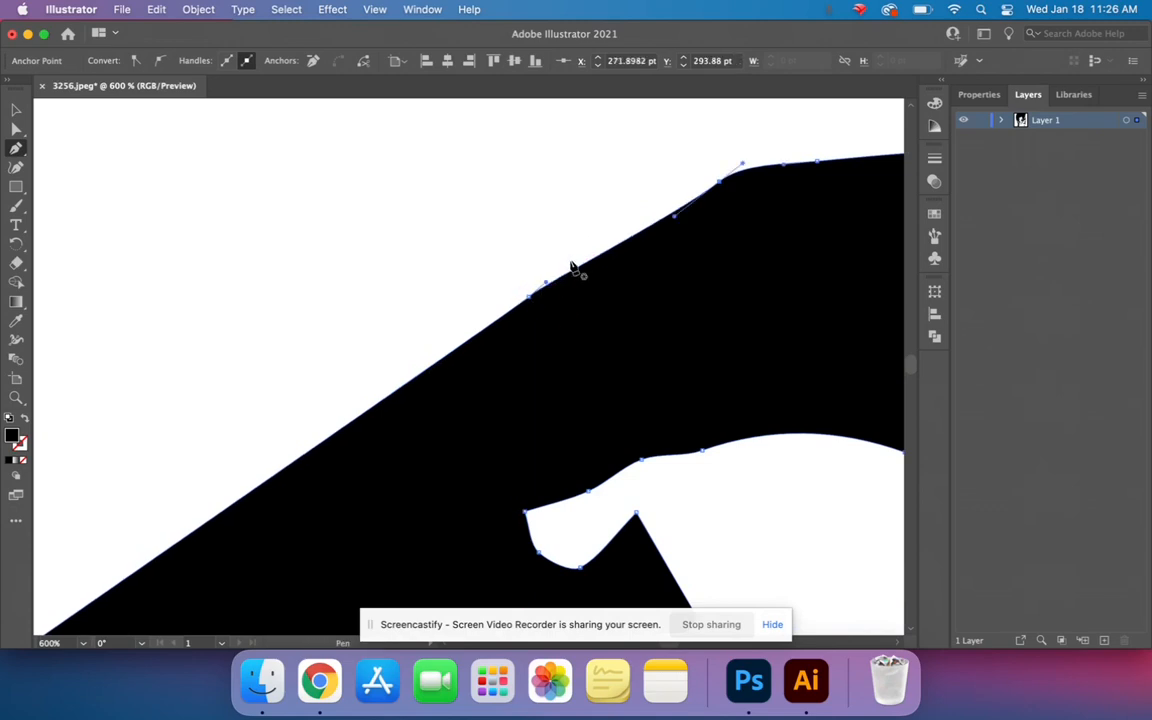
- Try adding an anchor point on the eye's upper edge, remove it, and delete the leftover neighbouring anchor to straighten the outline
{"action": "left_click", "coordinate": [513, 310]}
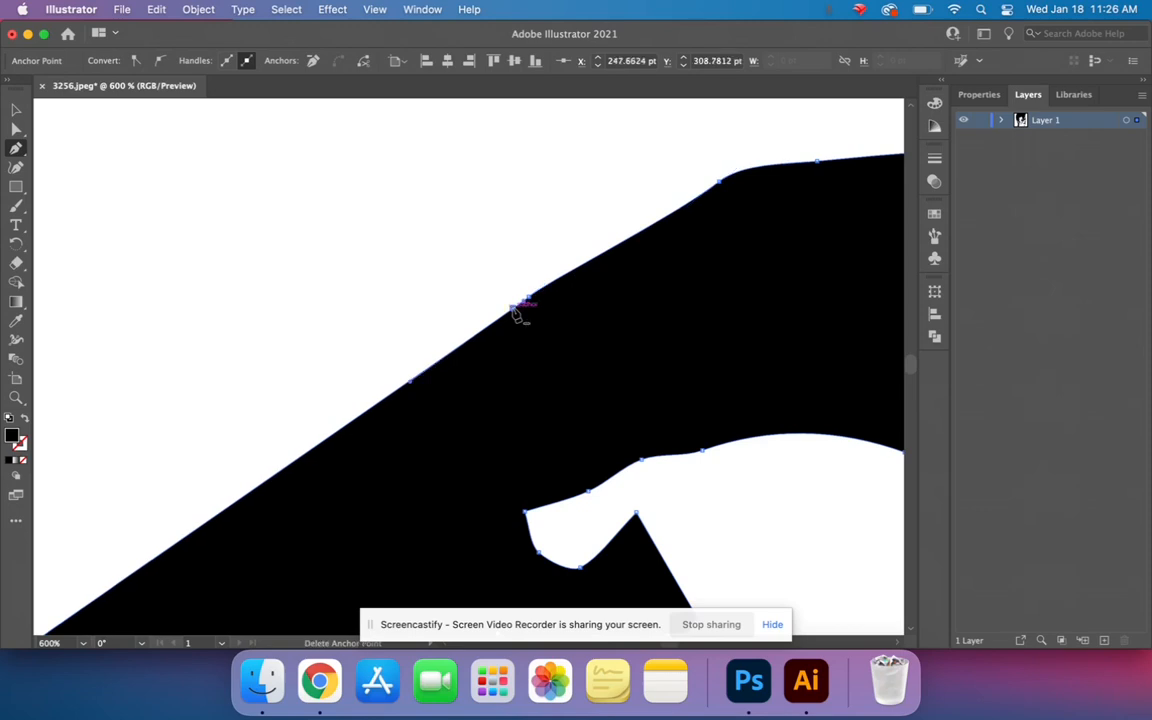
{"action": "left_click", "coordinate": [514, 310]}
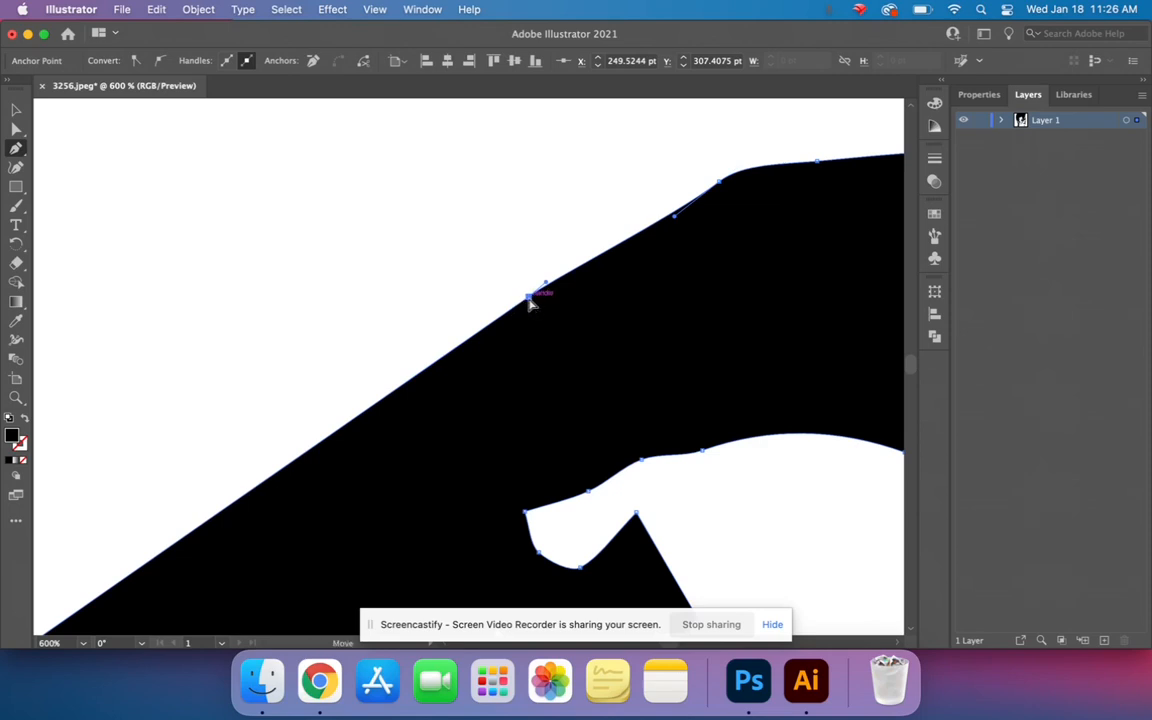
{"action": "left_click_drag", "start_coordinate": [530, 302], "coordinate": [540, 265]}
{"action": "left_click", "coordinate": [518, 287]}
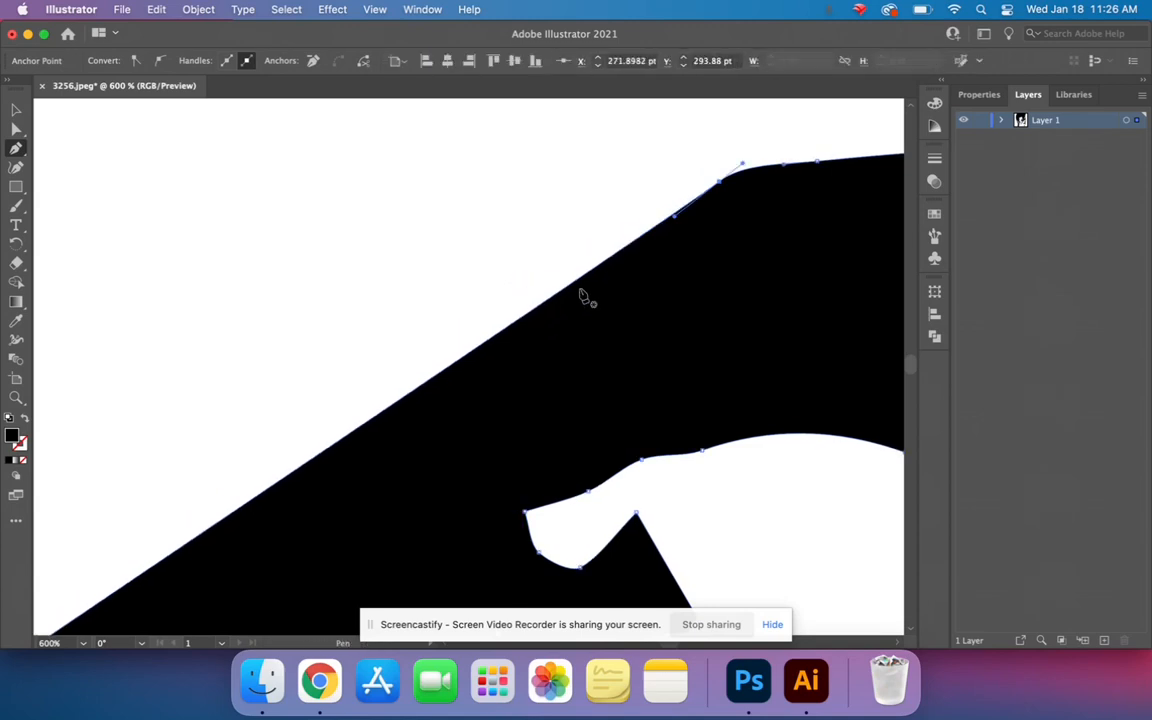
- Delete the anchor points across the top of the eye's upper outline, from the bend to the start of the scooped notch
{"action": "left_click", "coordinate": [719, 184]}
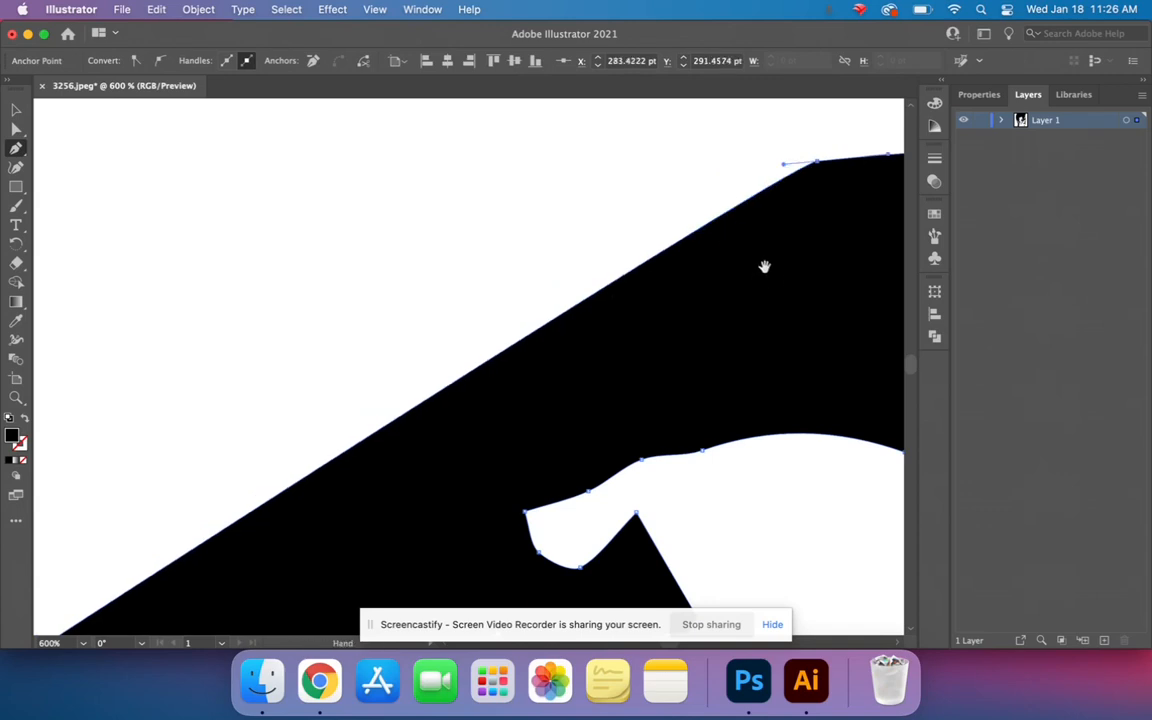
{"action": "left_click_drag", "start_coordinate": [764, 265], "coordinate": [157, 309]}
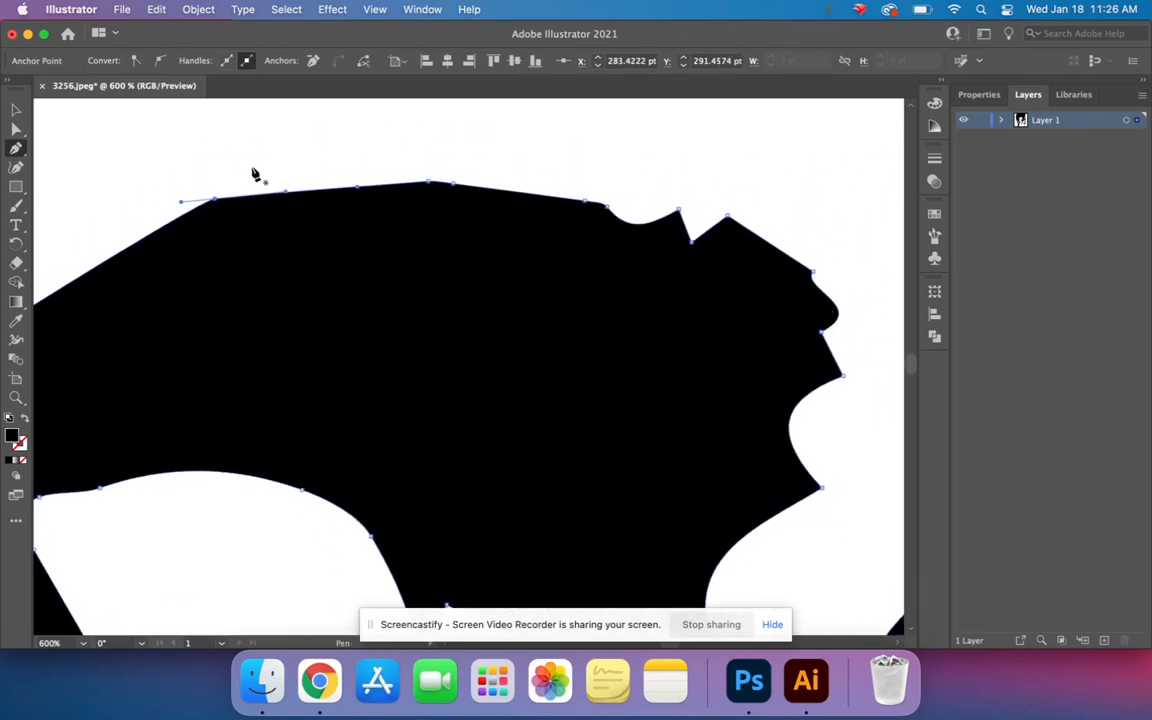
{"action": "left_click", "coordinate": [215, 200]}
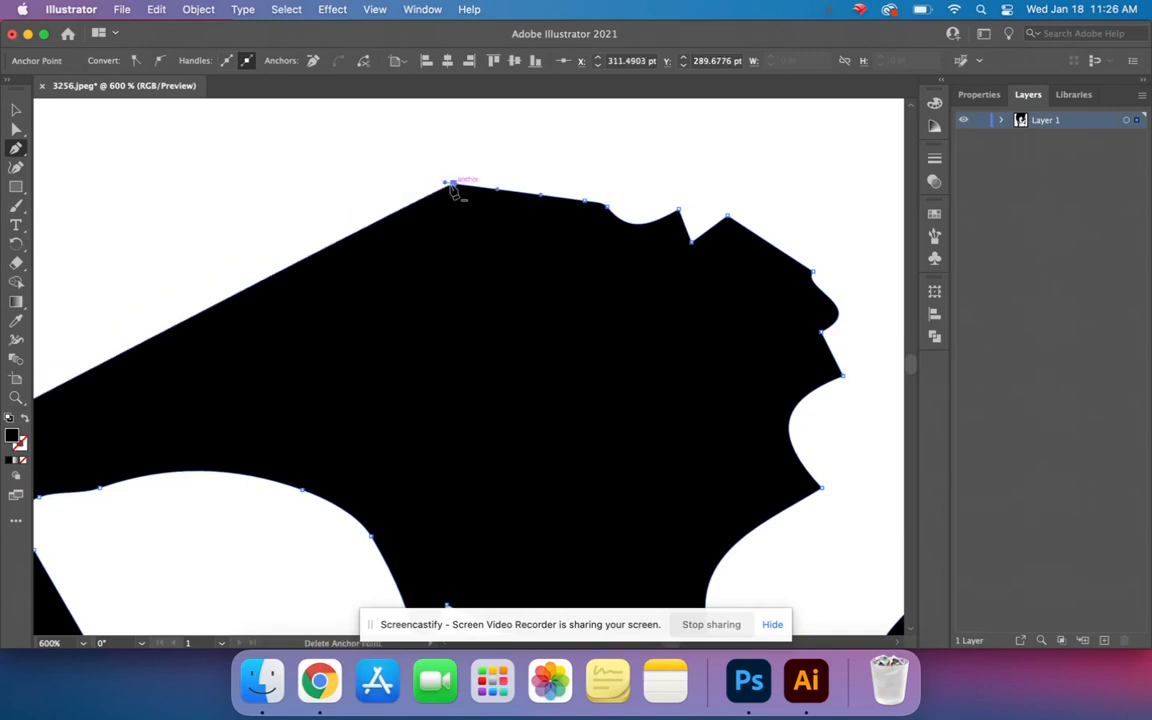
{"action": "left_click", "coordinate": [429, 183]}
{"action": "left_click", "coordinate": [590, 204]}
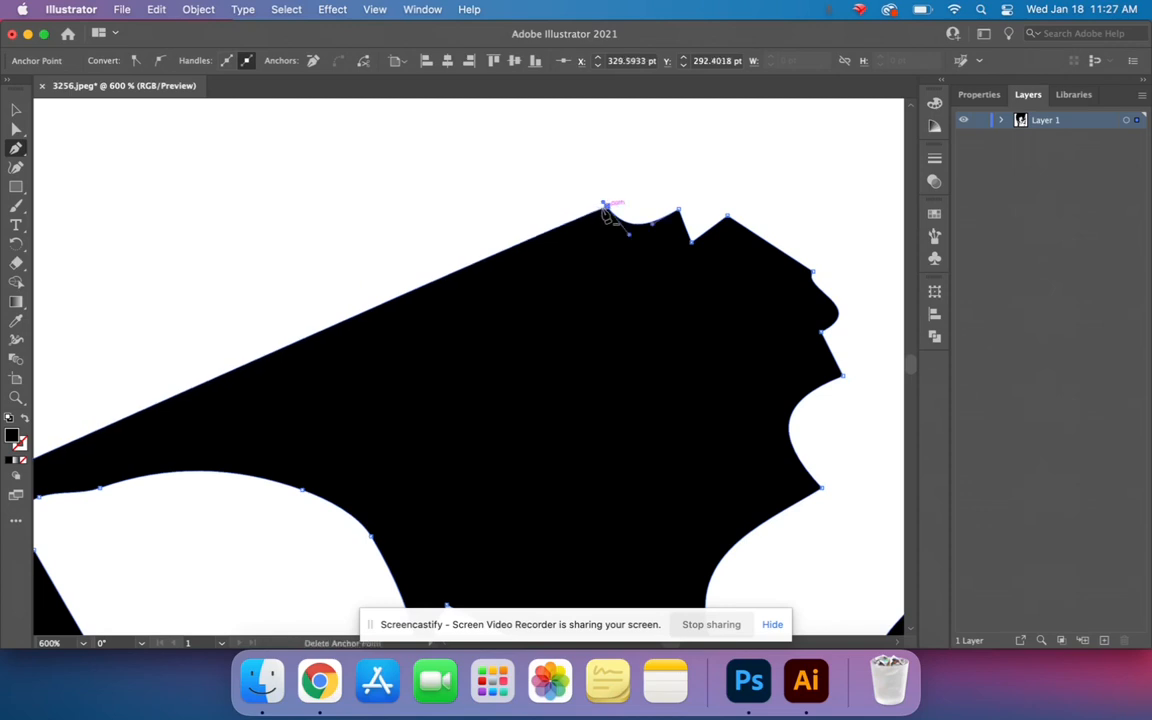
- Remove the anchor points around the scooped and V-shaped notches and the peak beyond them near the inner end of the eye's upper outline
{"action": "left_click", "coordinate": [606, 205]}
{"action": "left_click", "coordinate": [680, 211]}
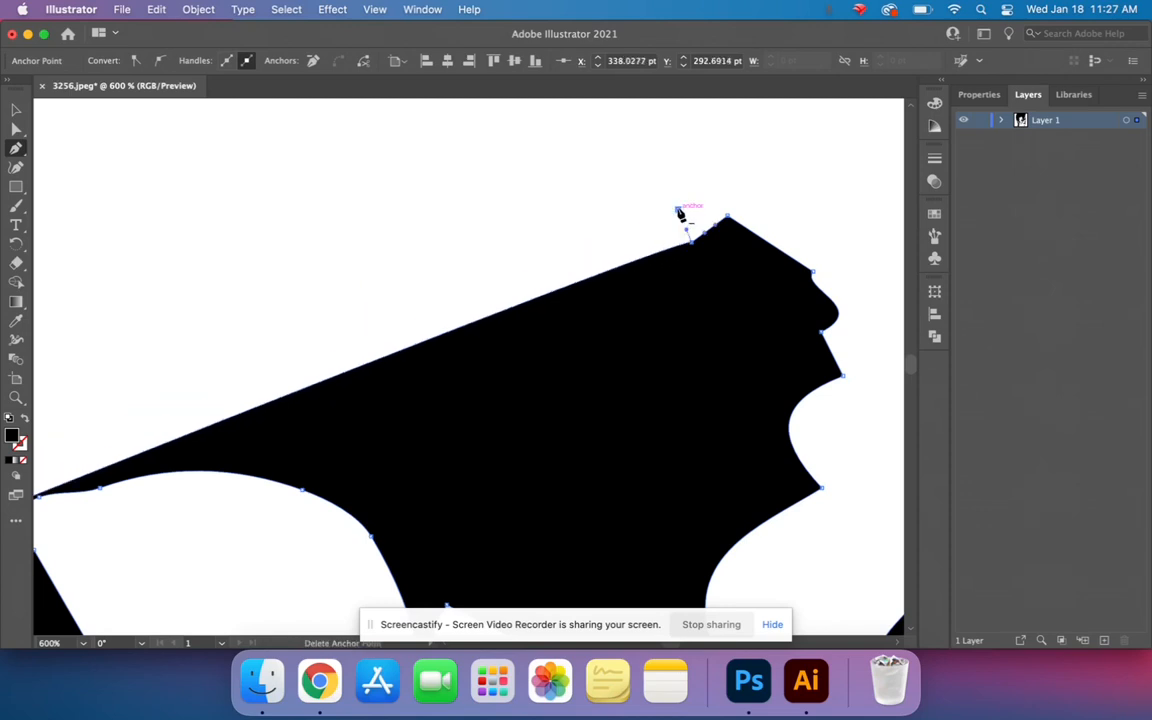
{"action": "left_click", "coordinate": [689, 233]}
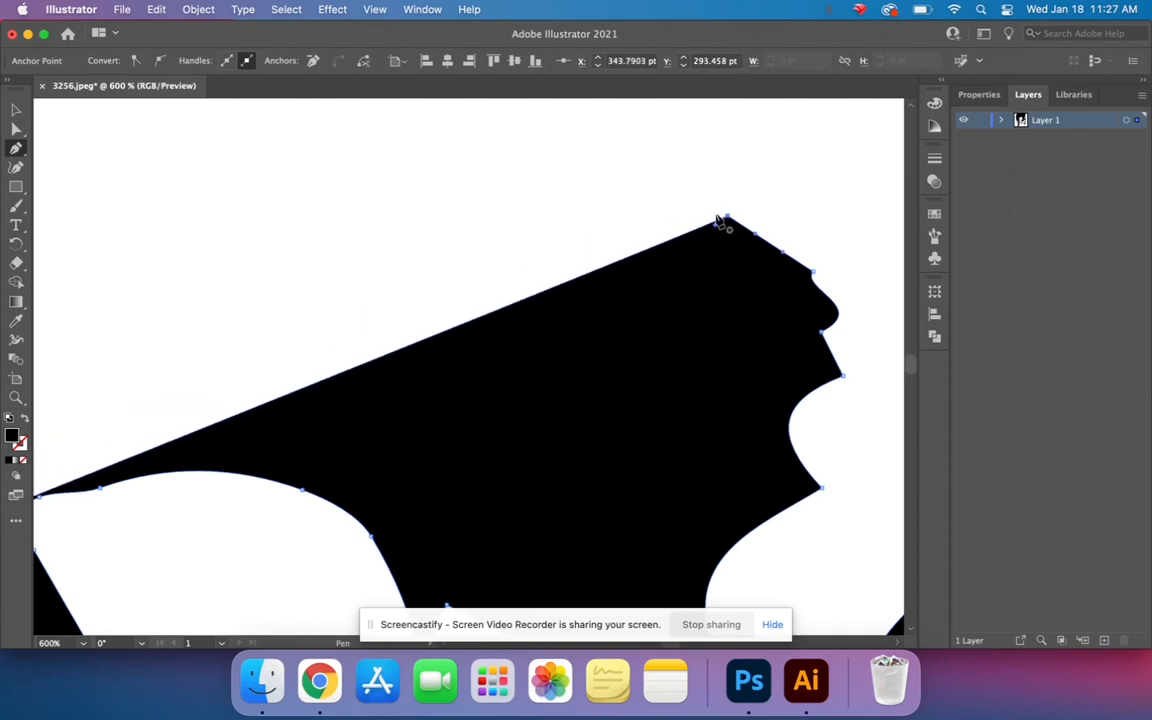
{"action": "left_click", "coordinate": [728, 218]}
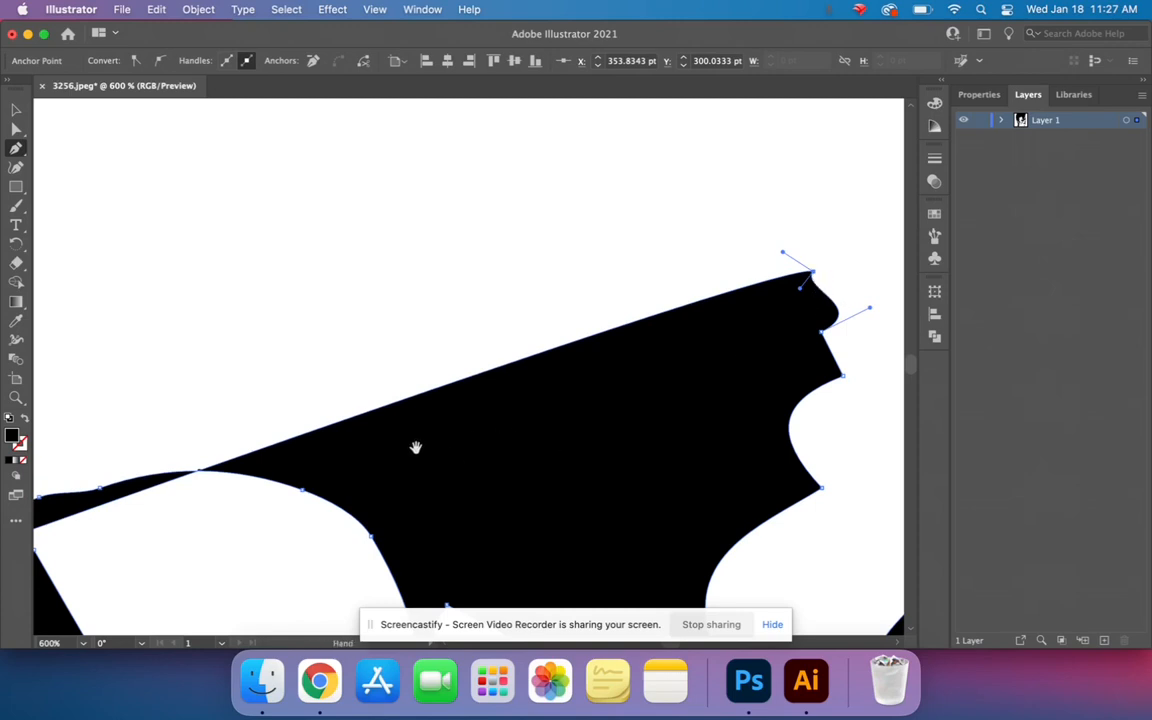
- Curve the eye's straightened upper edge into a smooth arch by extending direction handles from its outer-corner and inner-end anchor points
{"action": "left_click_drag", "start_coordinate": [416, 447], "coordinate": [874, 176]}
{"action": "left_click_drag", "start_coordinate": [560, 328], "coordinate": [664, 261]}
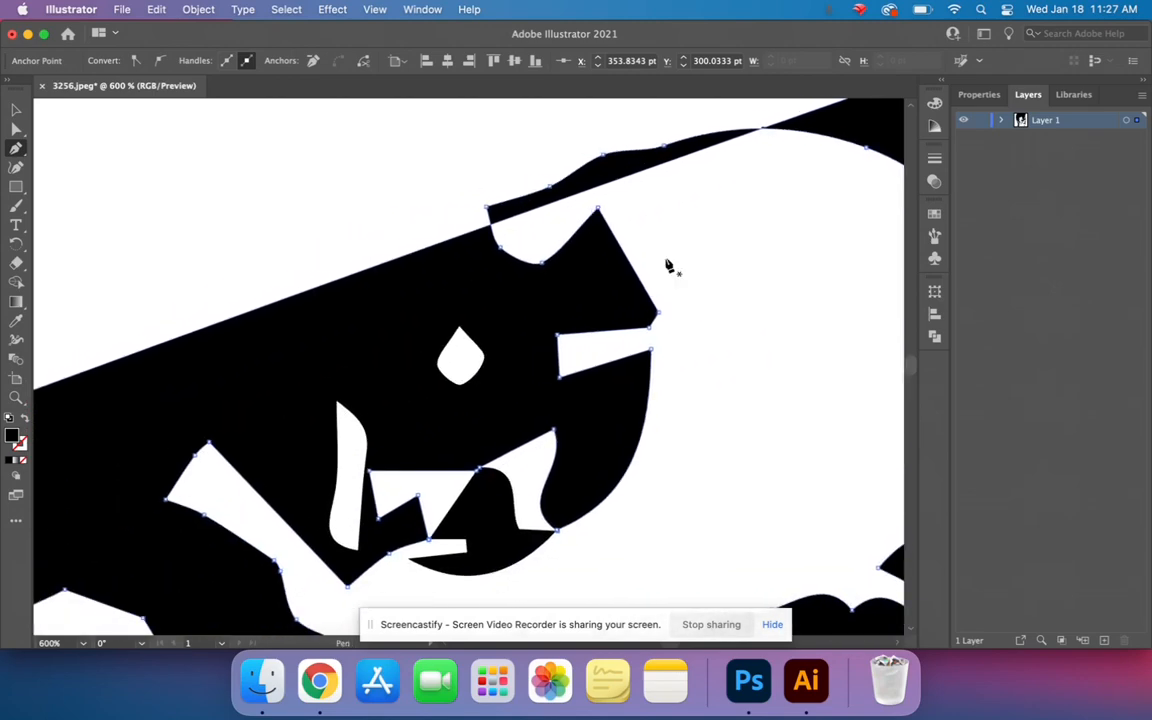
{"action": "key", "text": "super+minus"}
{"action": "key", "text": "super+minus"}
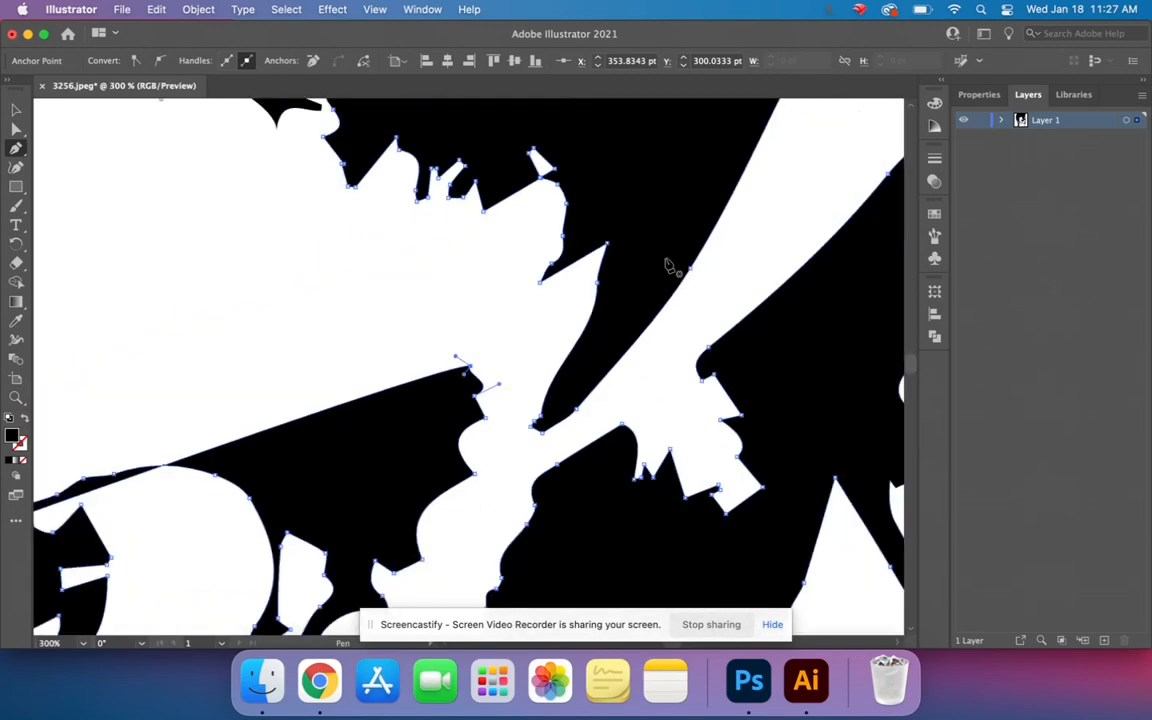
{"action": "left_click_drag", "start_coordinate": [418, 360], "coordinate": [519, 388]}
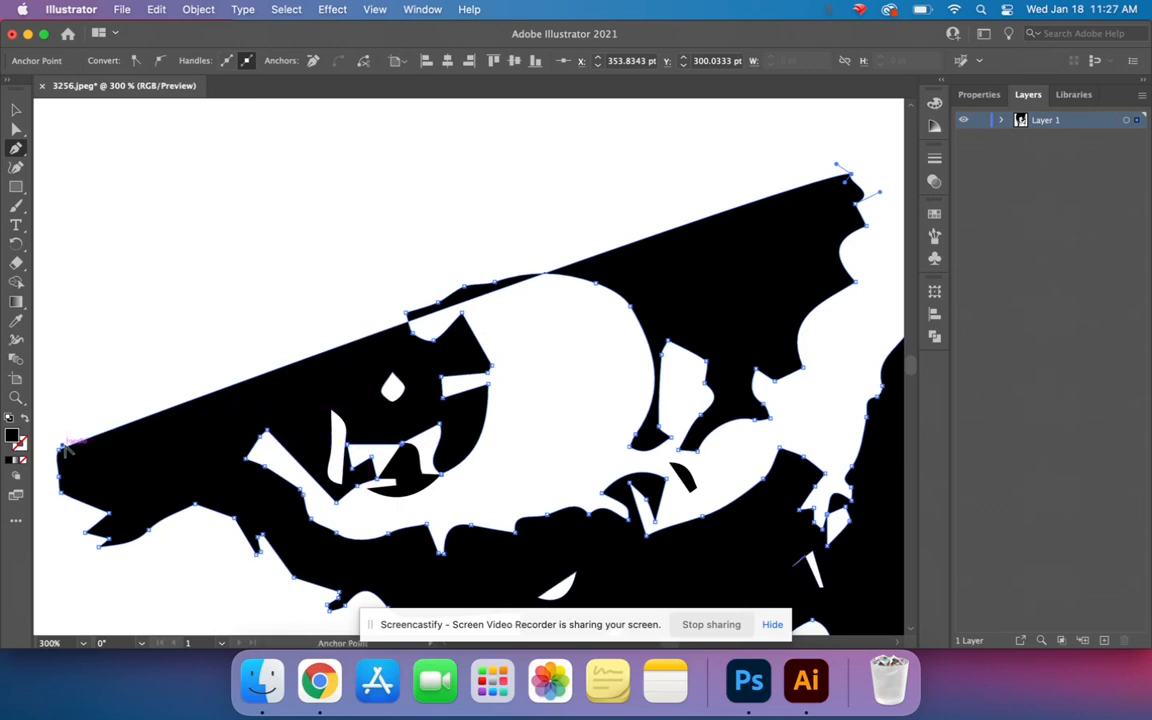
{"action": "left_click_drag", "start_coordinate": [61, 447], "coordinate": [479, 175]}
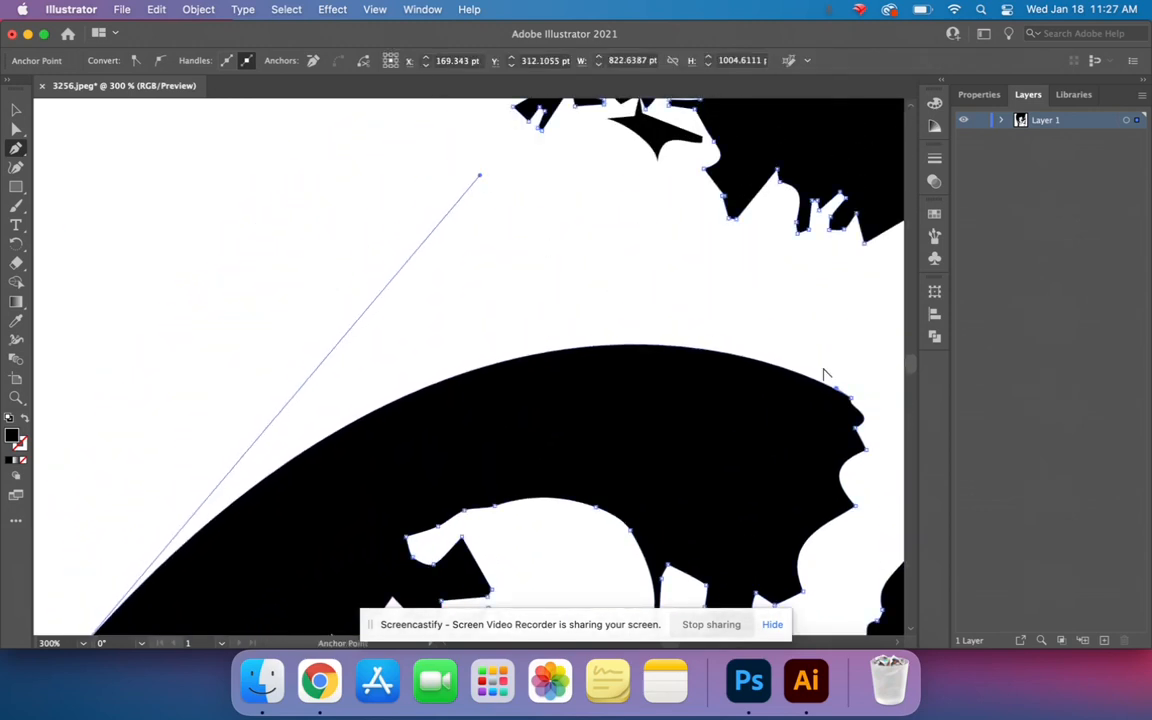
{"action": "left_click_drag", "start_coordinate": [836, 392], "coordinate": [801, 349]}
{"action": "left_click_drag", "start_coordinate": [648, 497], "coordinate": [633, 390]}
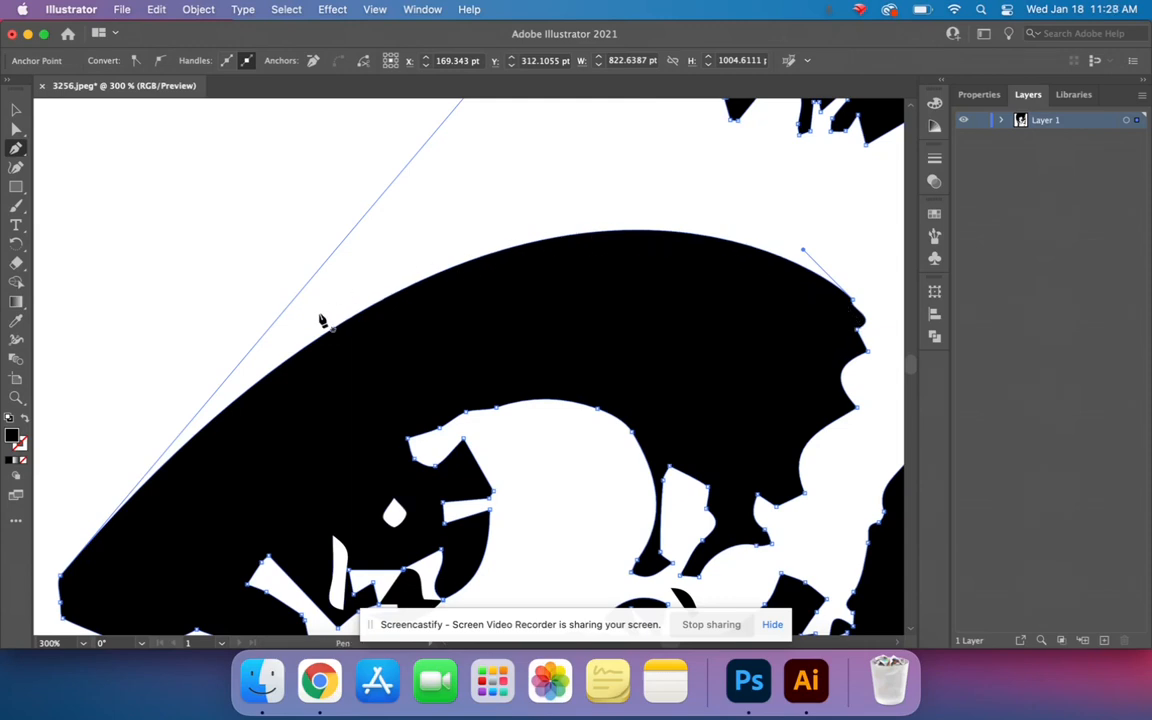
- Deselect the artwork and examine the reshaped upper eye outline up close and within the whole portrait
{"action": "key", "text": "super+shift+a"}
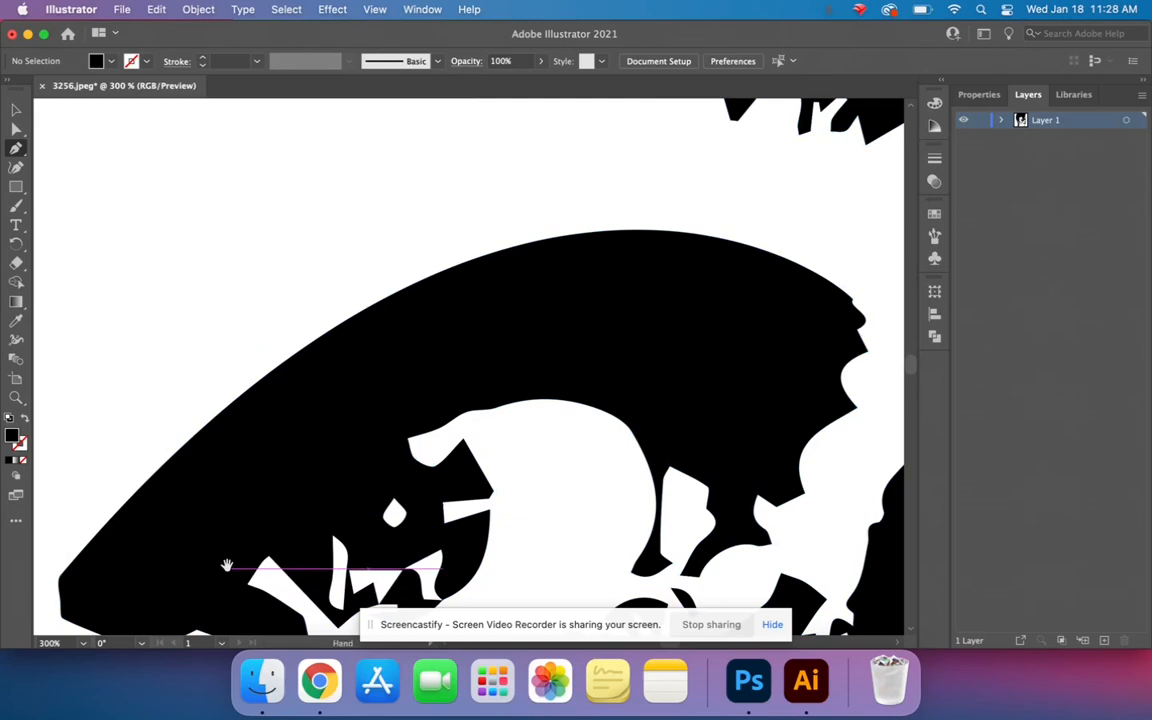
{"action": "scroll", "coordinate": [226, 561], "scroll_direction": "down", "scroll_amount": 5}
{"action": "scroll", "coordinate": [226, 561], "scroll_direction": "left", "scroll_amount": 3}
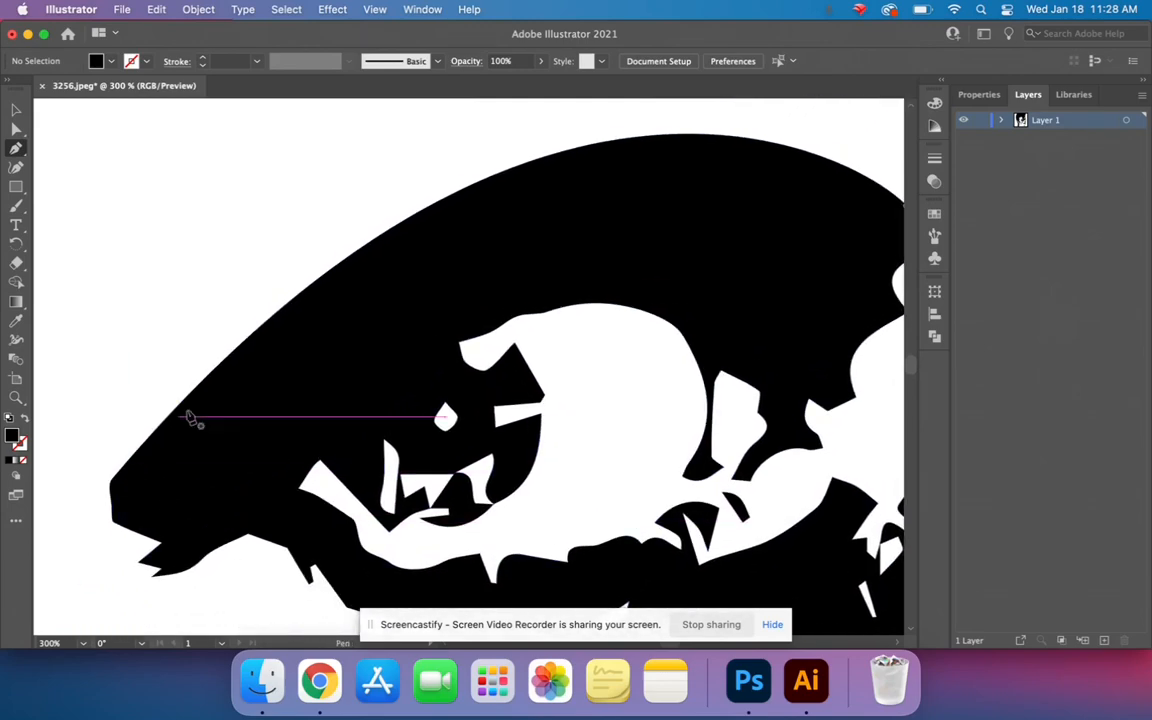
{"action": "left_click_drag", "start_coordinate": [764, 191], "coordinate": [540, 286]}
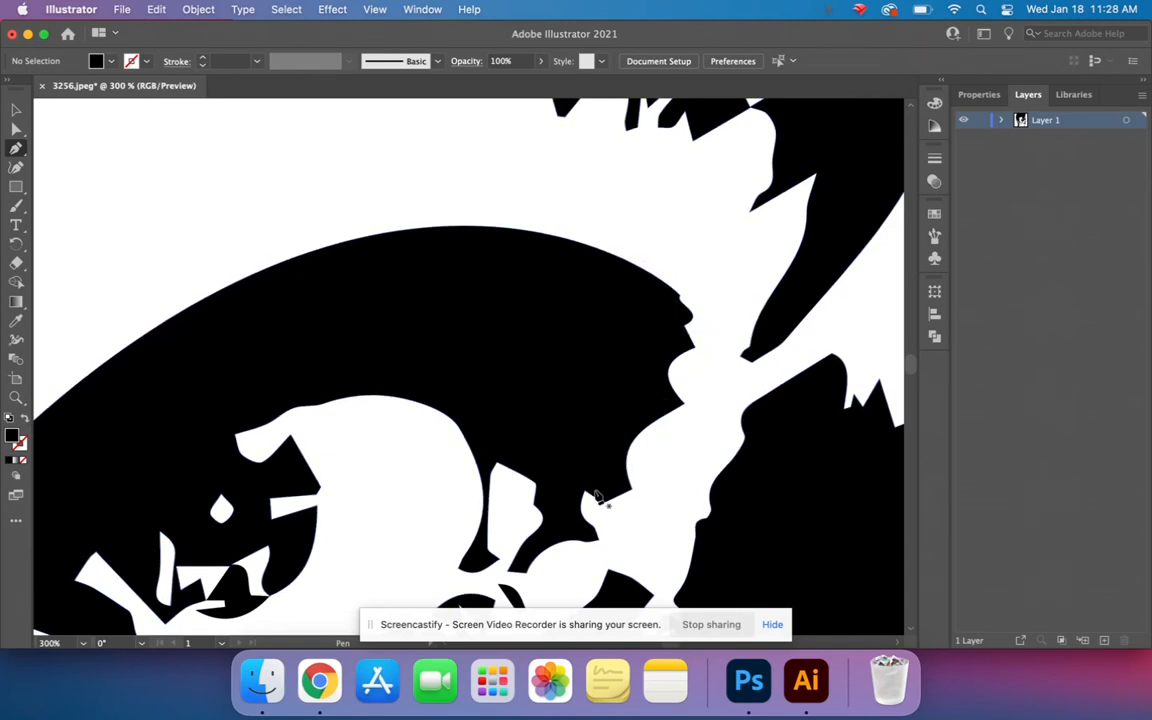
{"action": "scroll", "coordinate": [595, 495], "scroll_direction": "down", "scroll_amount": 10}
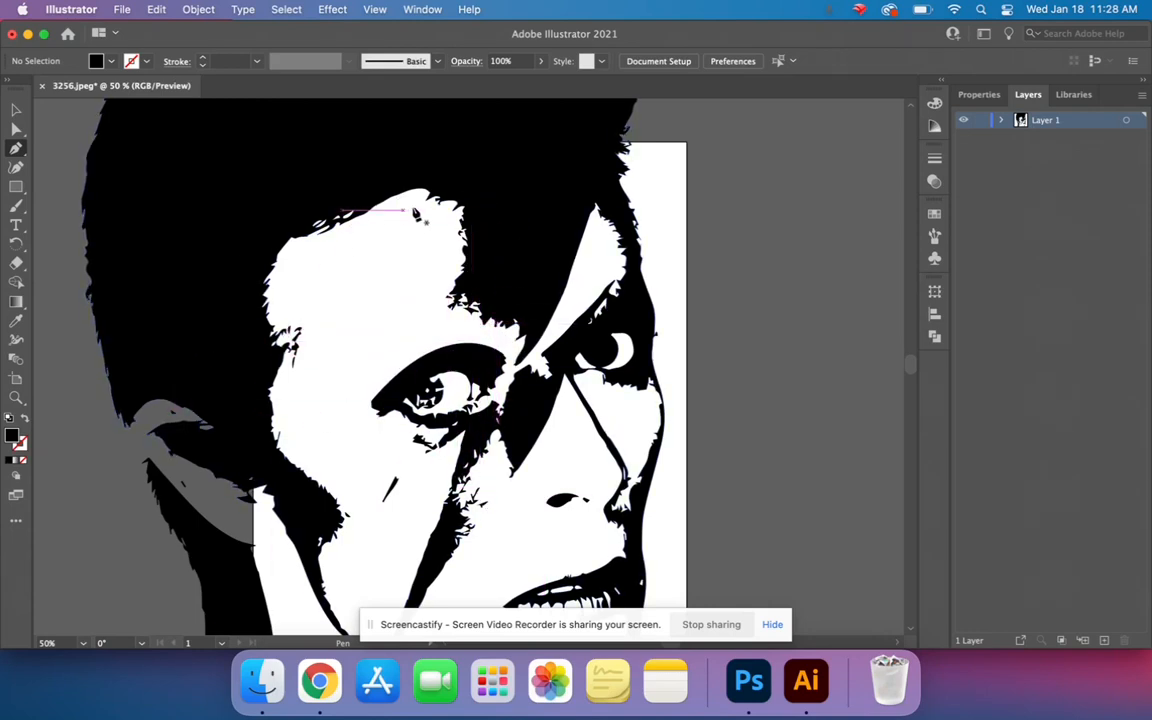
{"action": "left_click_drag", "start_coordinate": [507, 322], "coordinate": [472, 212]}
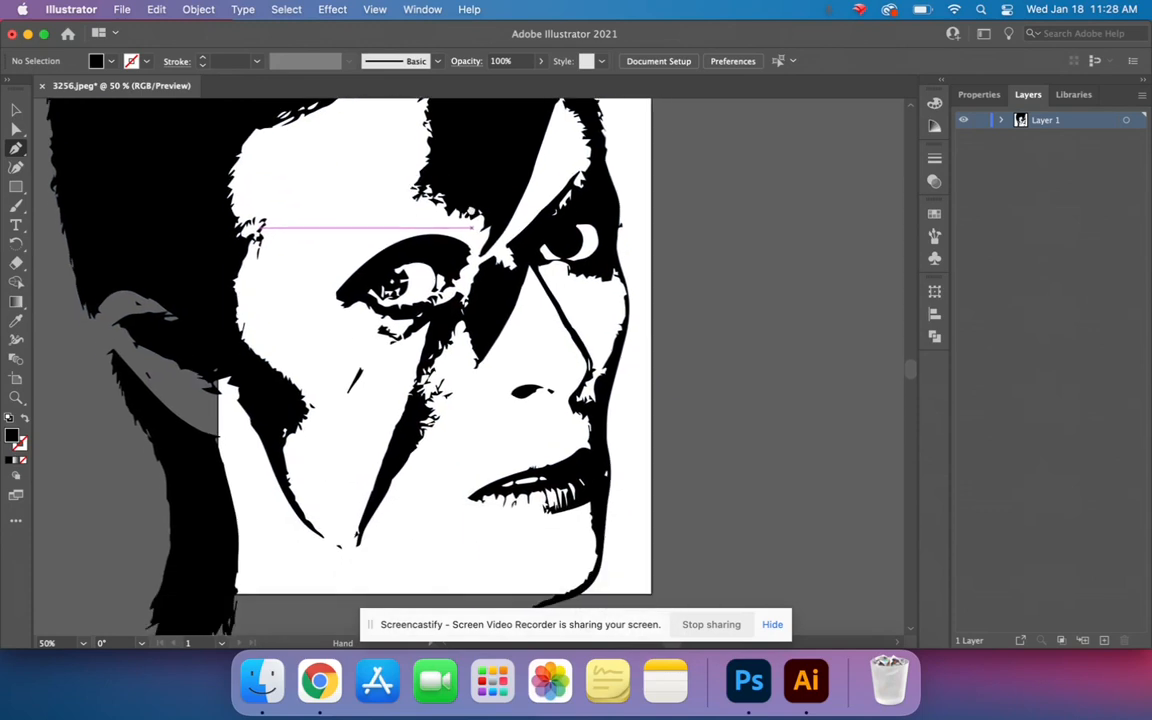